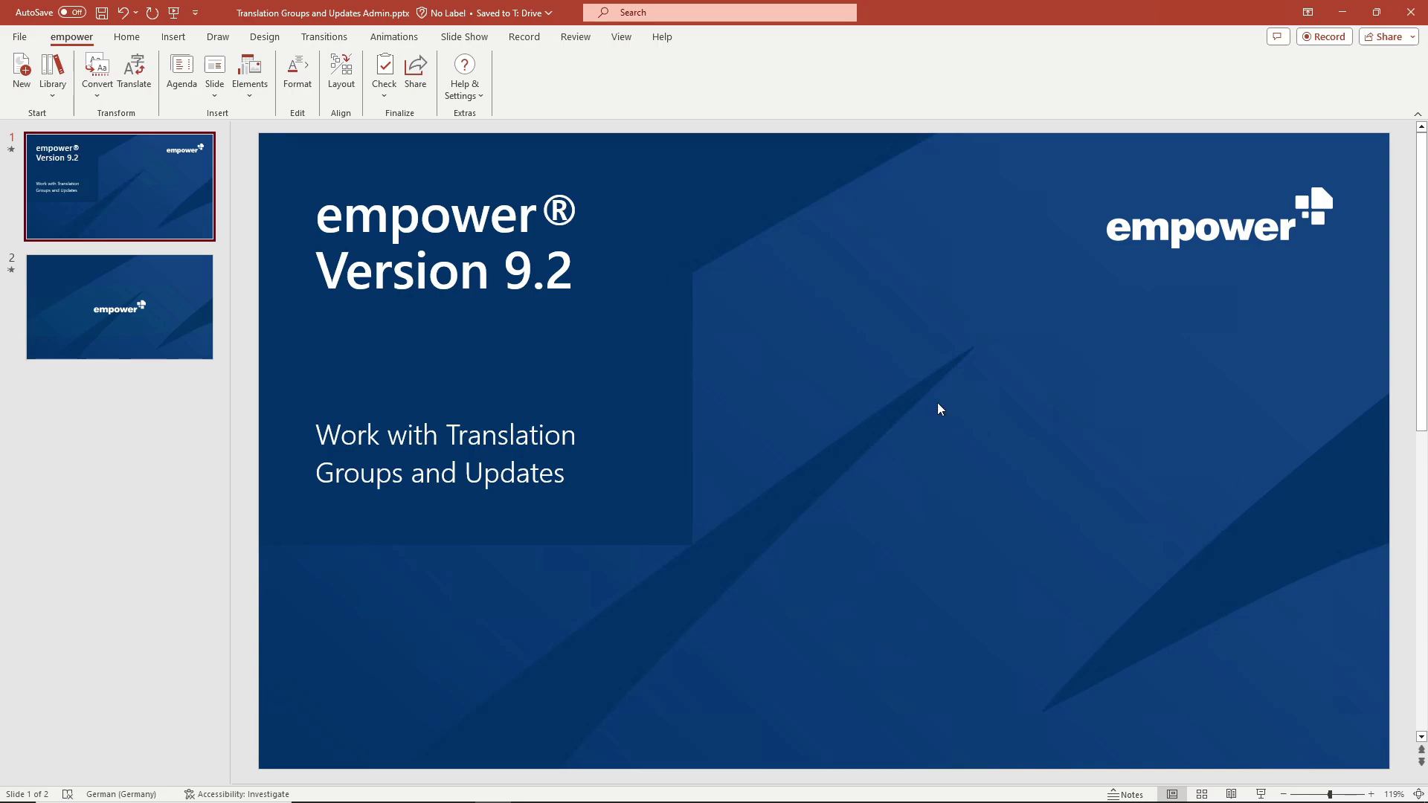
Open the empower library and browse My Content to the Tutorial Example folder
left_click(54, 68)
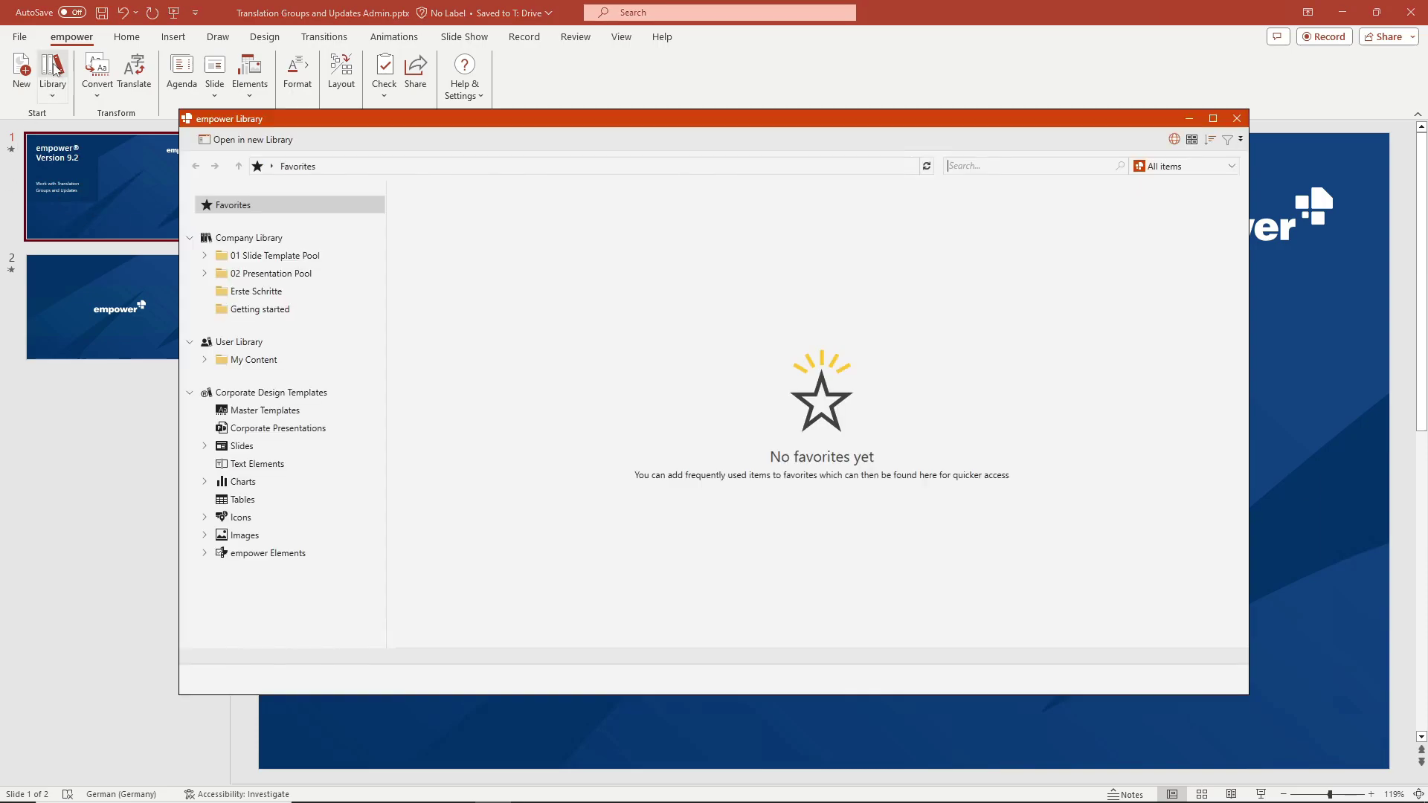
left_click(284, 358)
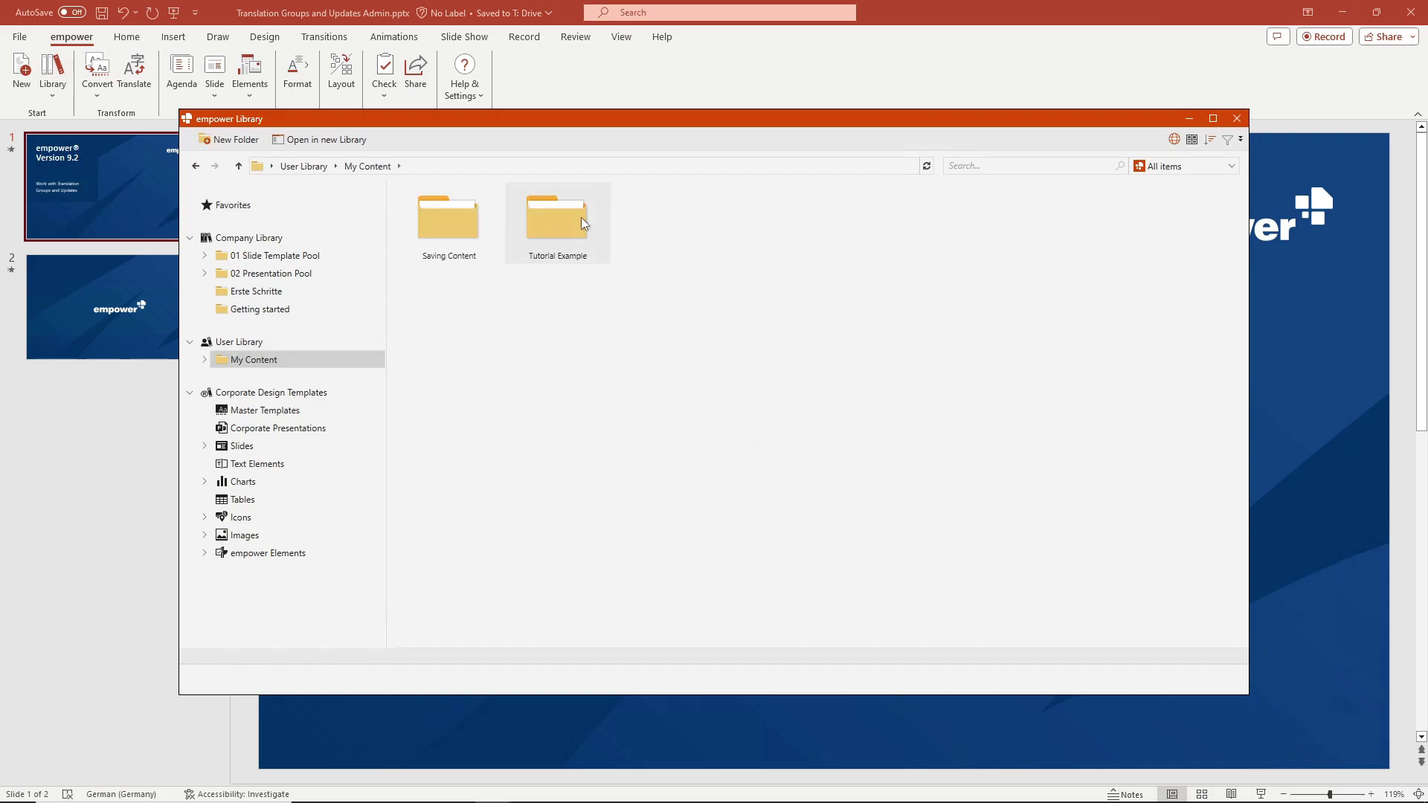
double_click(582, 217)
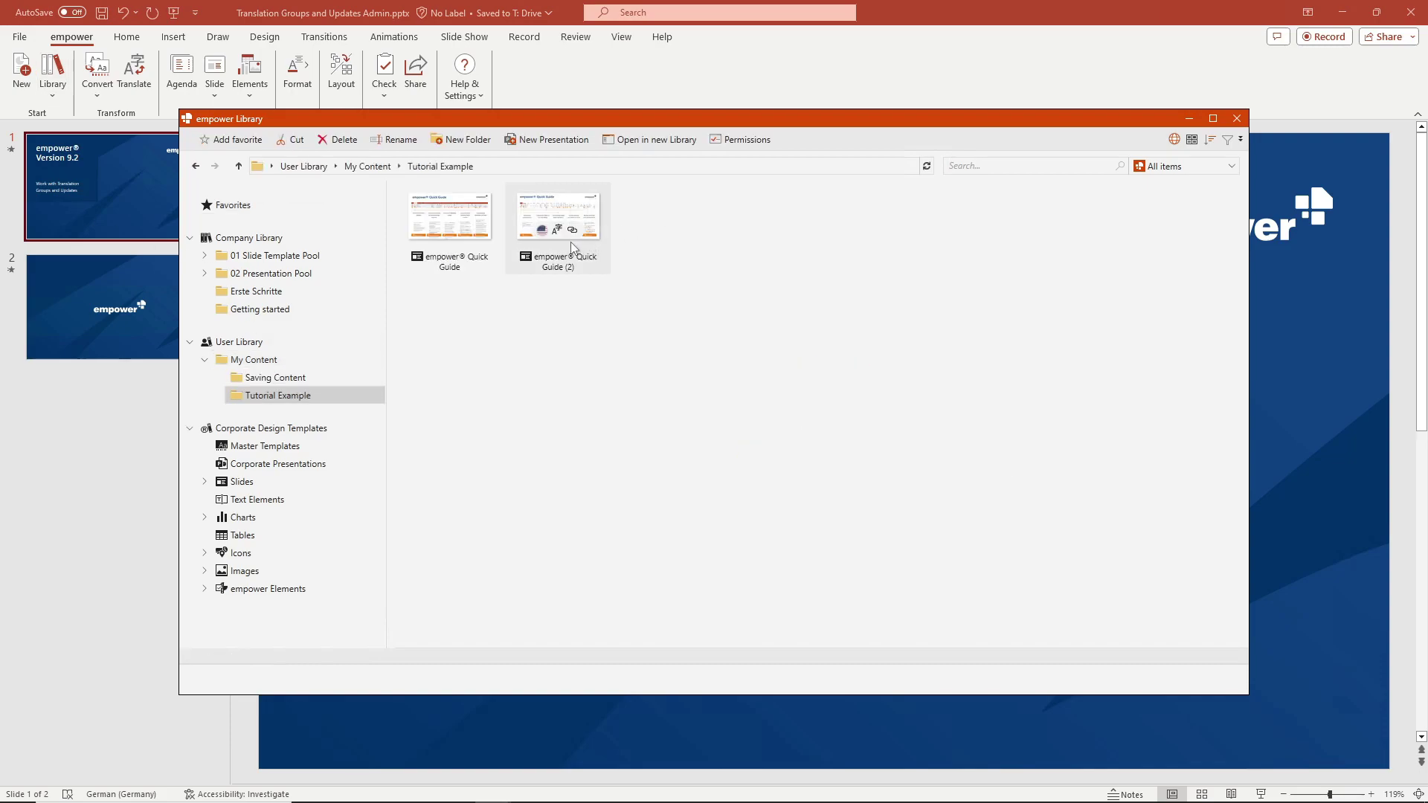
mouse_move(563, 239)
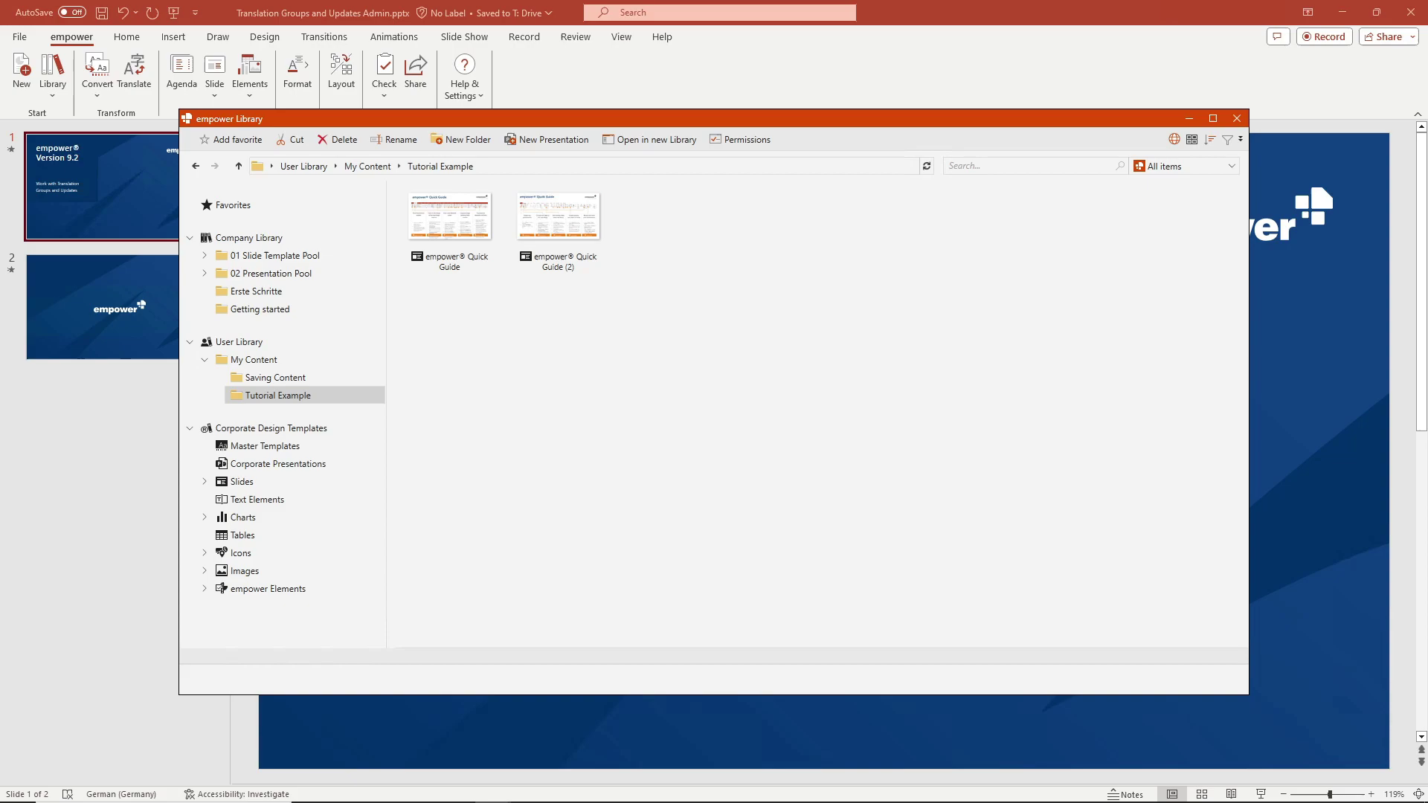
Change Quick Guide (2)'s language to German (Germany), keeping its update link connected
right_click(553, 259)
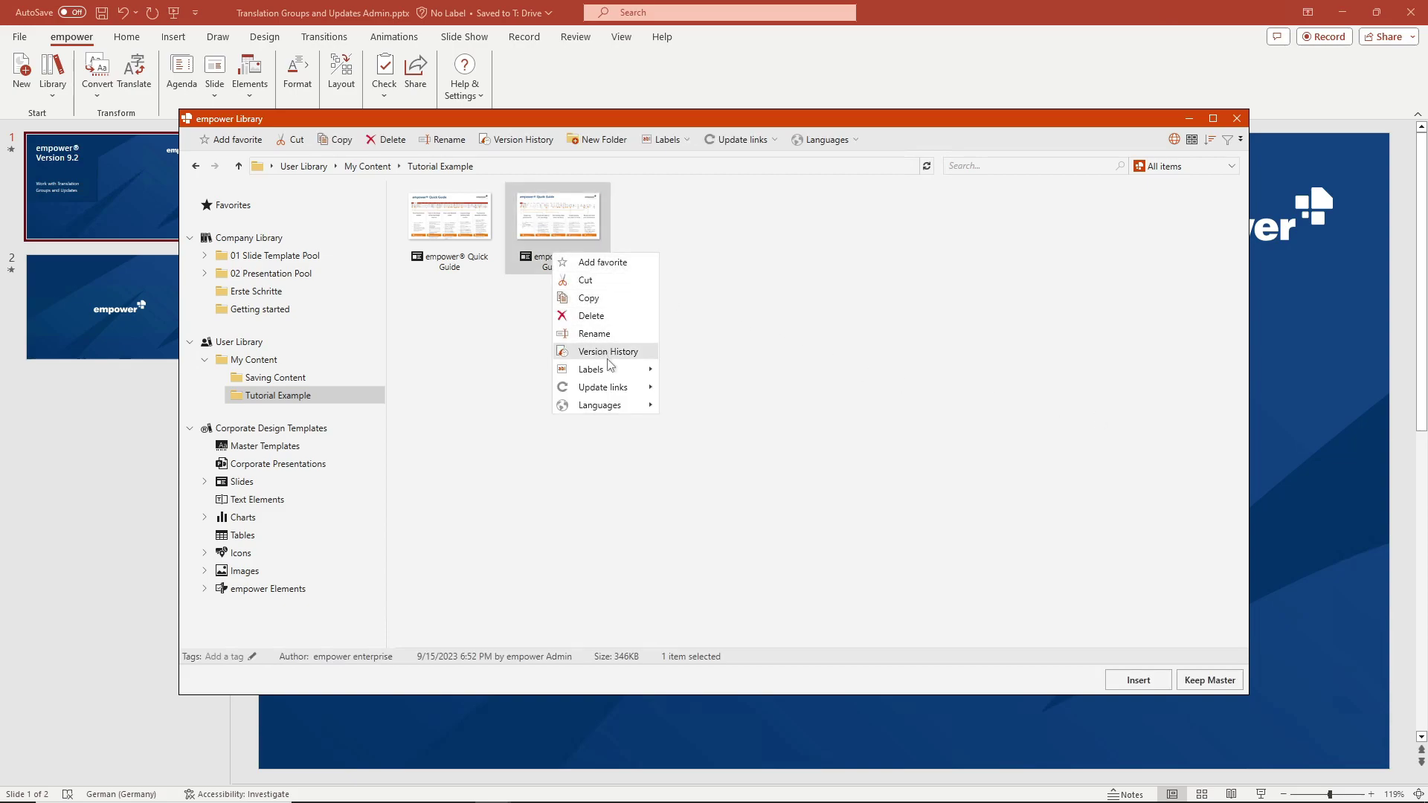
mouse_move(623, 414)
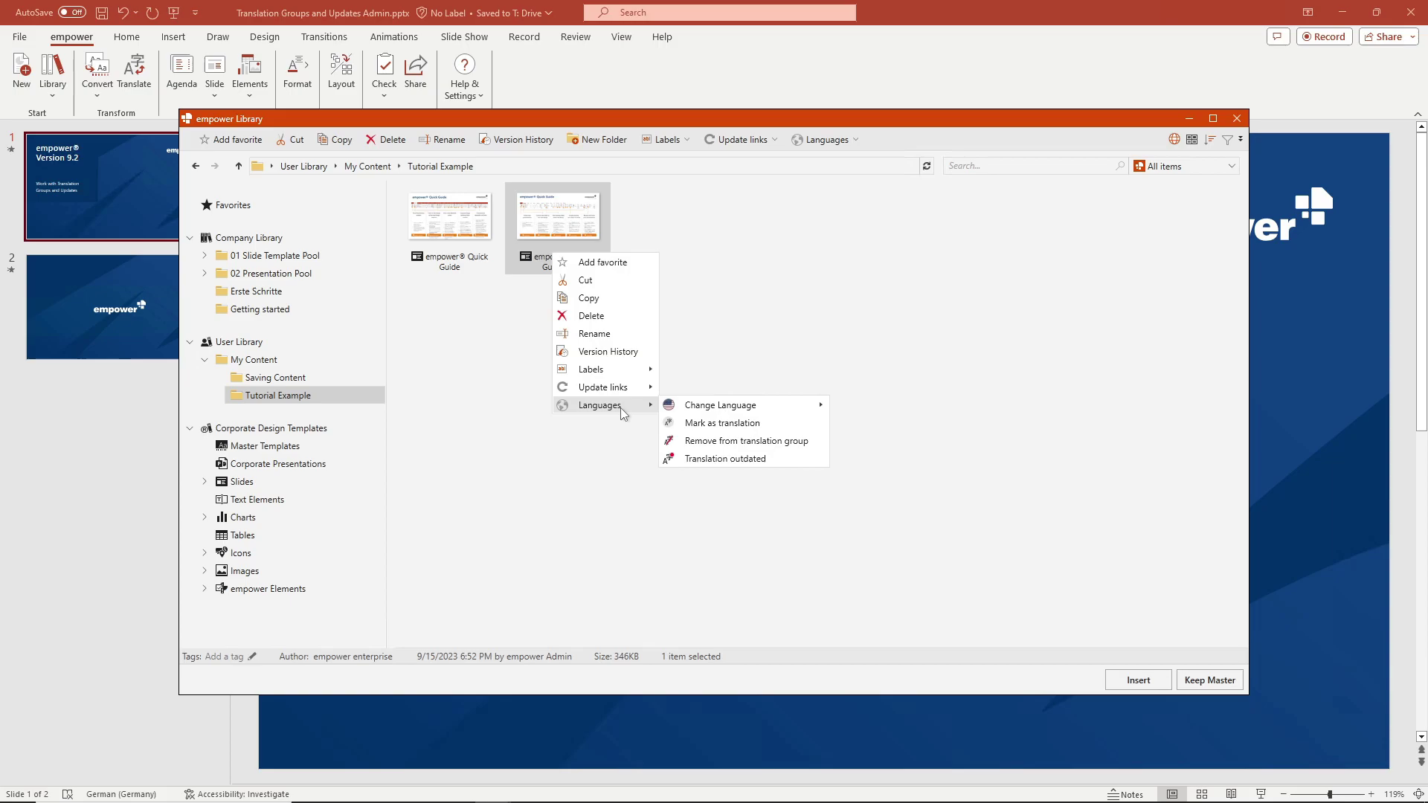
mouse_move(751, 407)
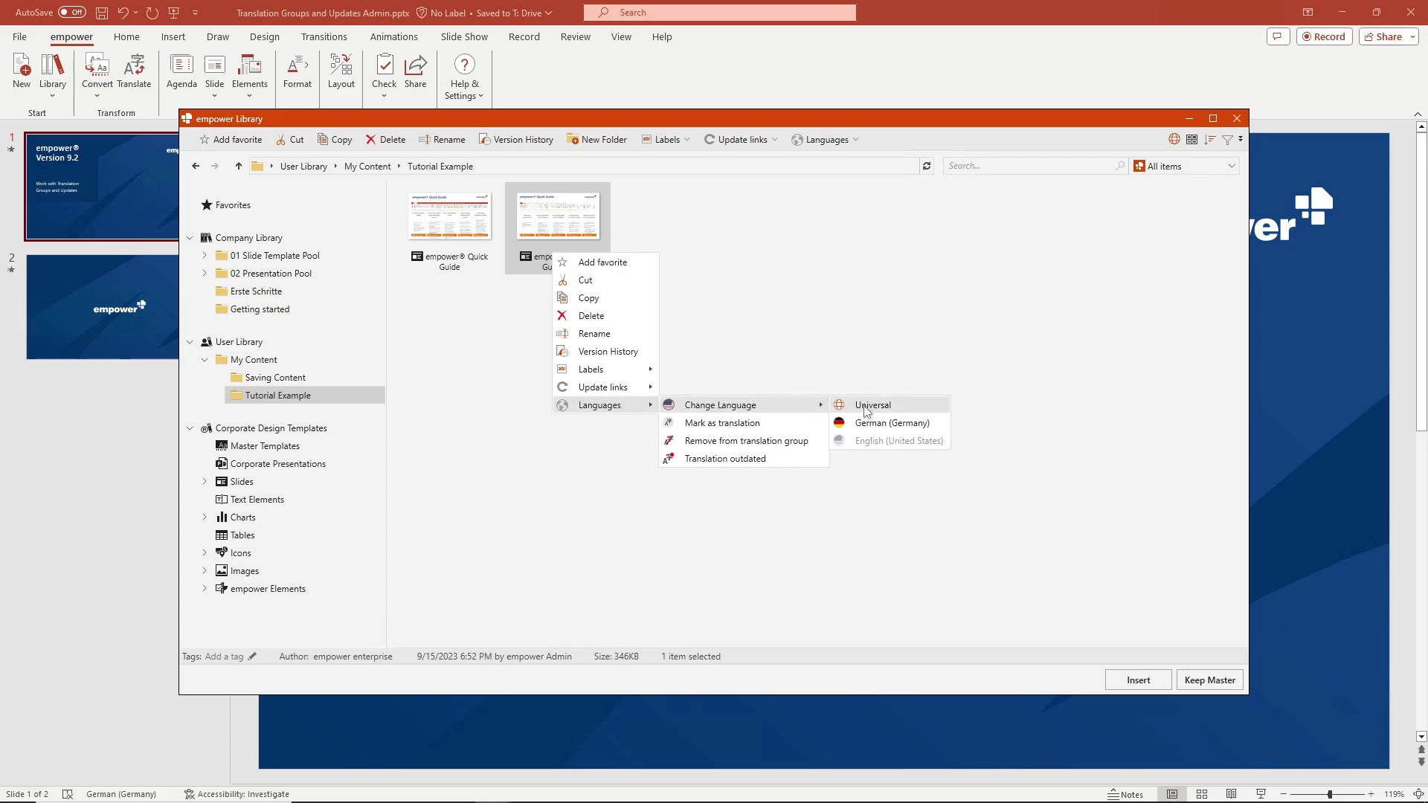
left_click(882, 424)
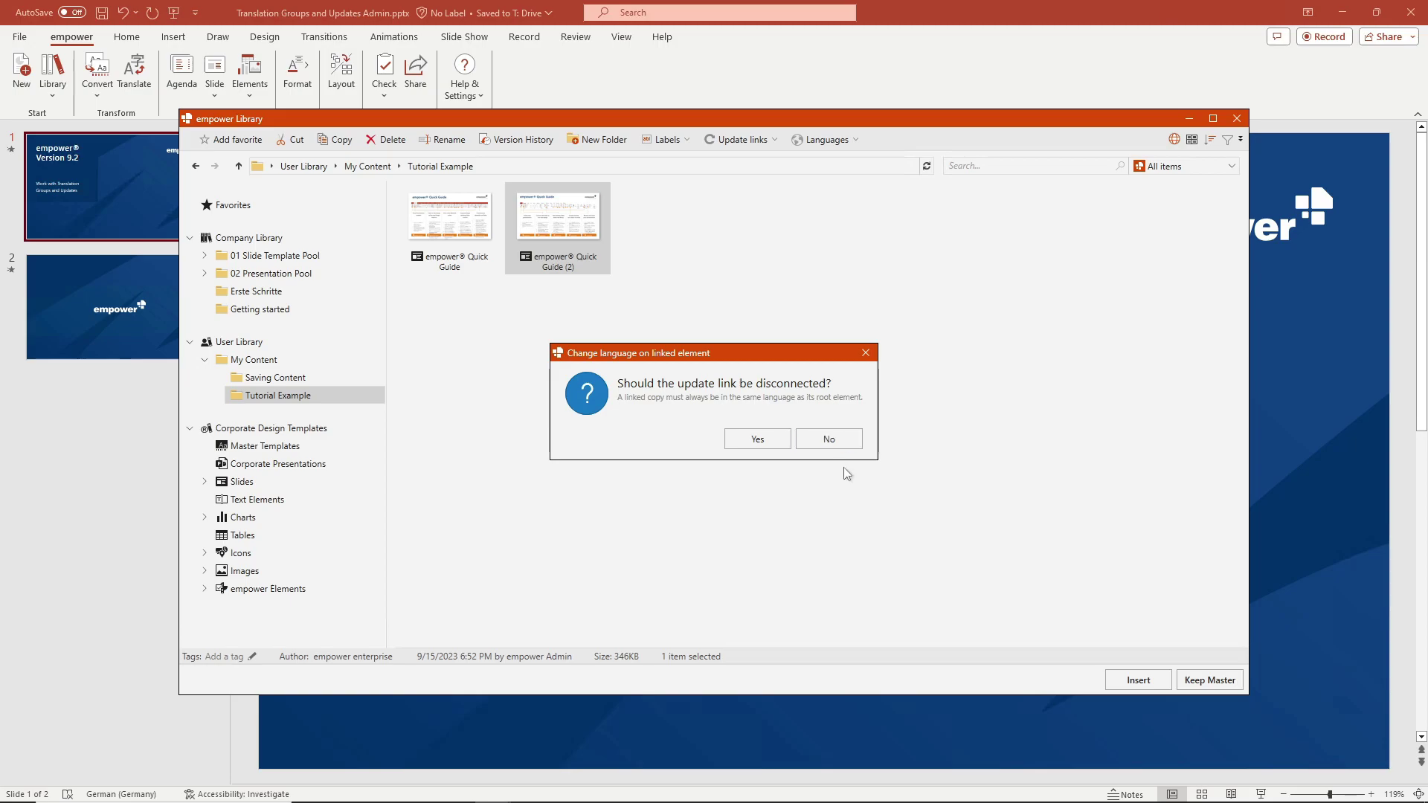
left_click(832, 440)
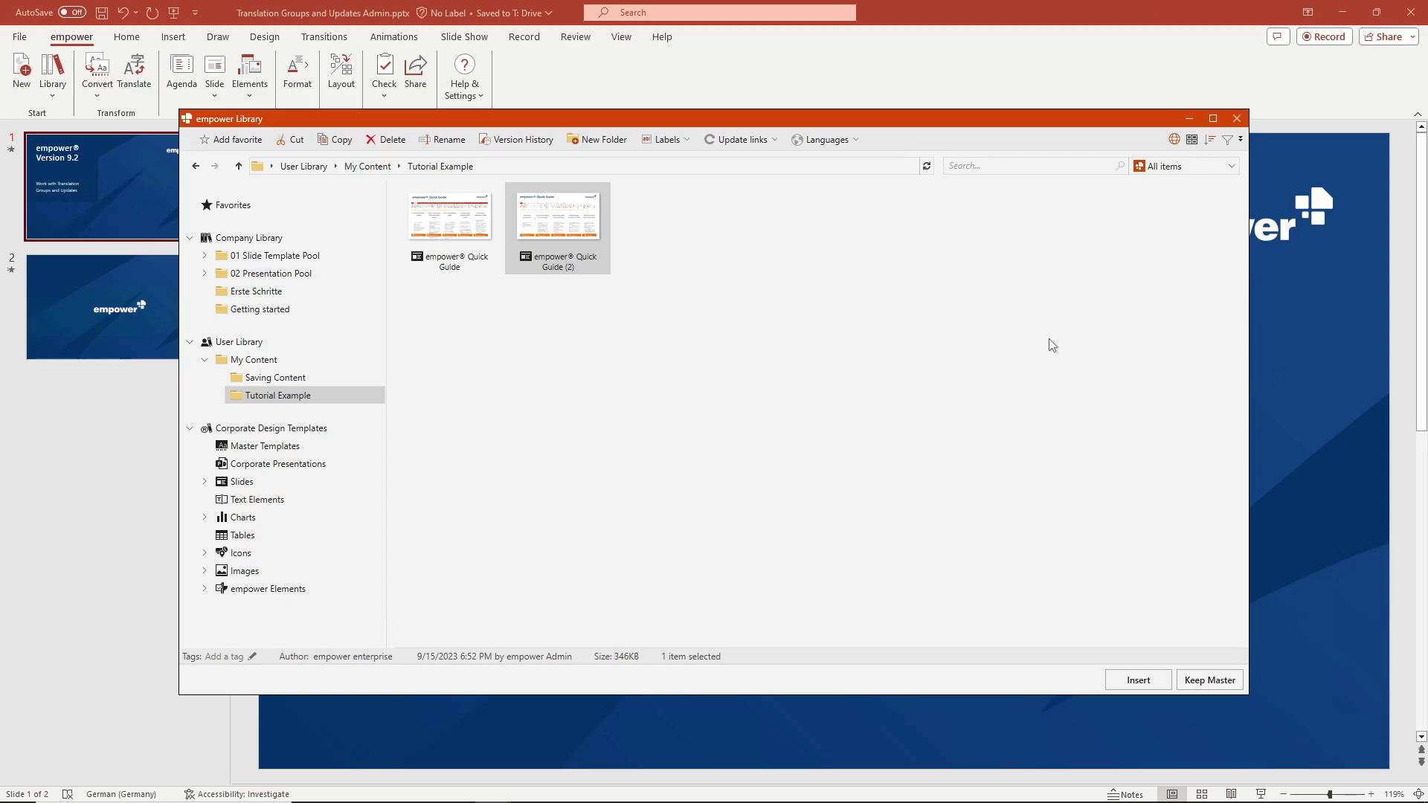
mouse_move(560, 228)
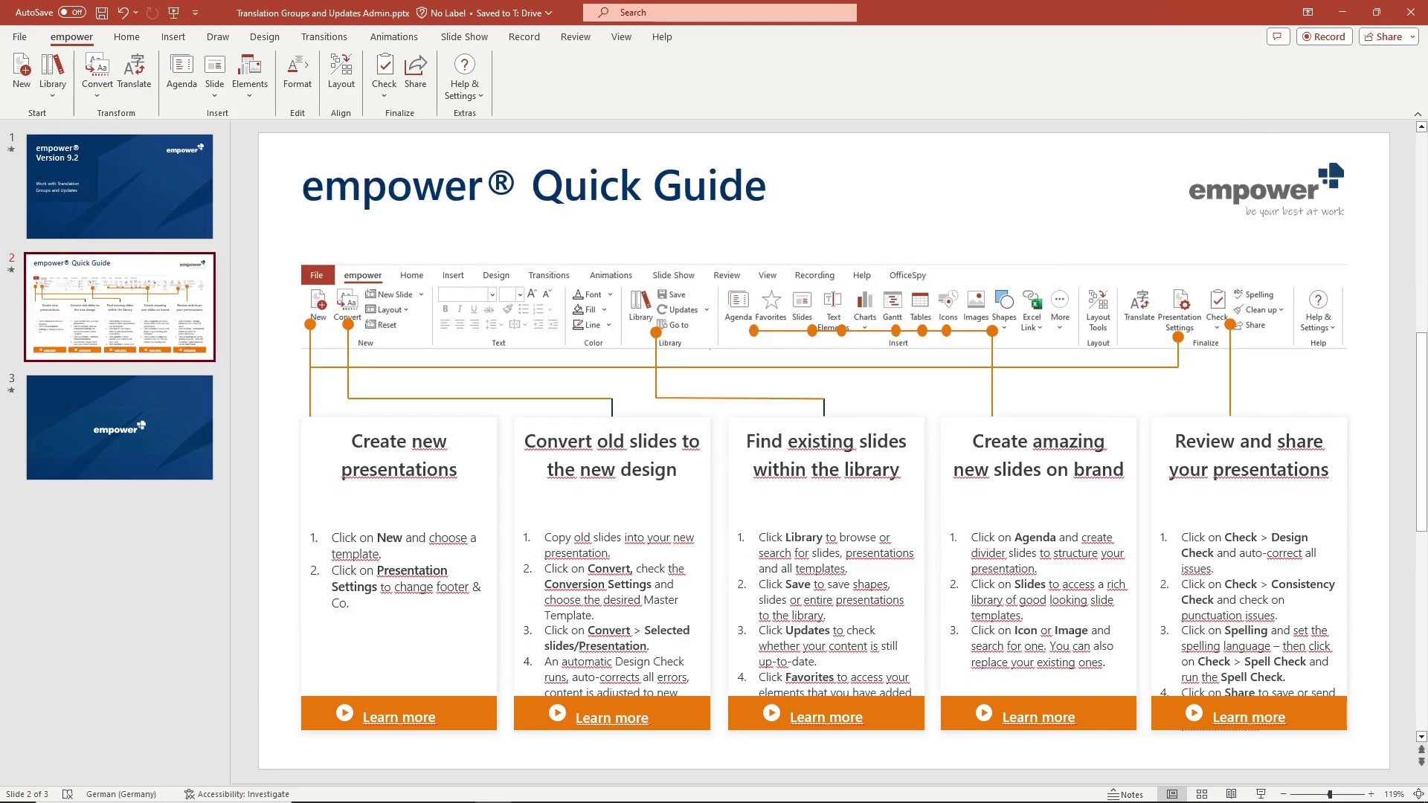
Shorten the last card title to 'your presentation', save to the library marking translations outdated, and adapt German
left_click(1331, 470)
key("BackSpace")
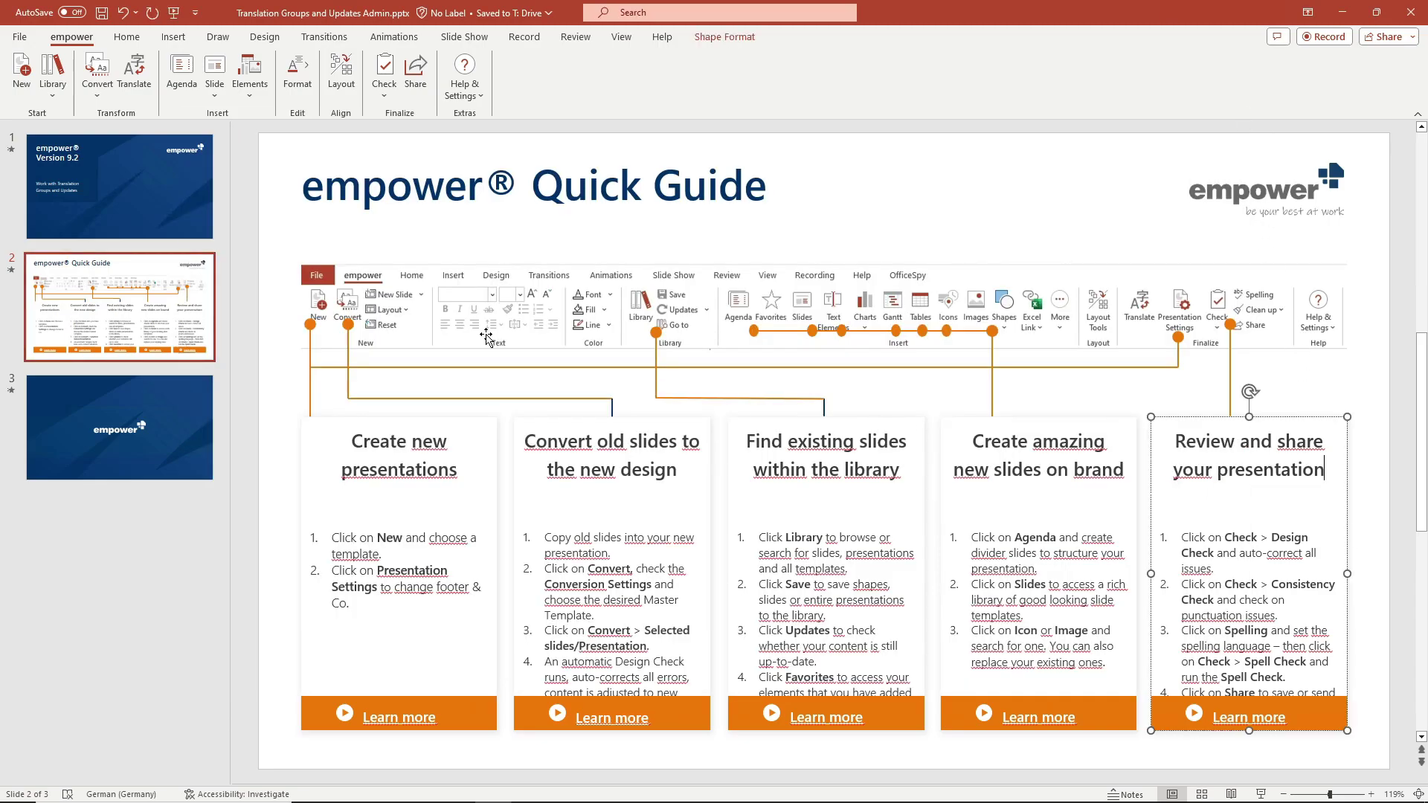
left_click(52, 95)
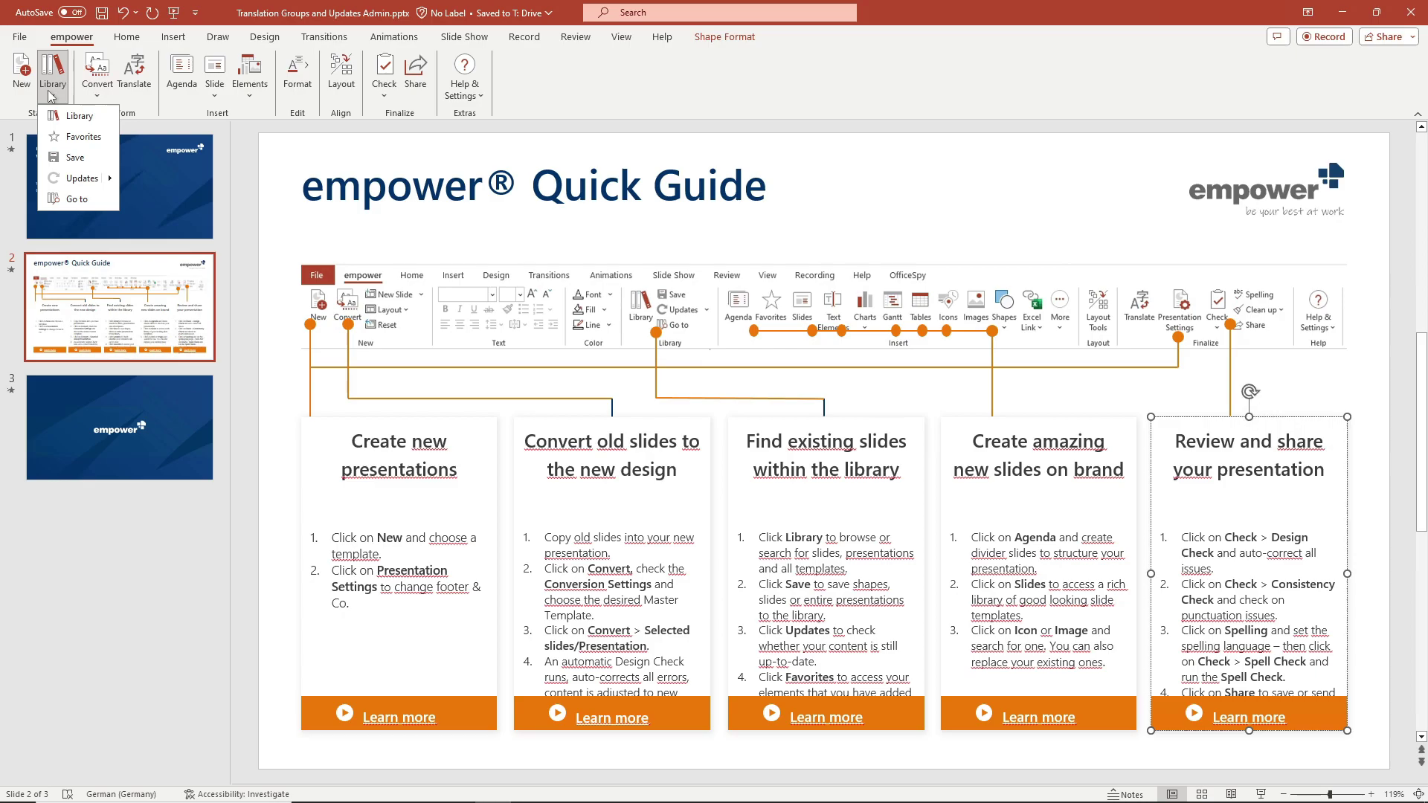
left_click(73, 157)
left_click(236, 210)
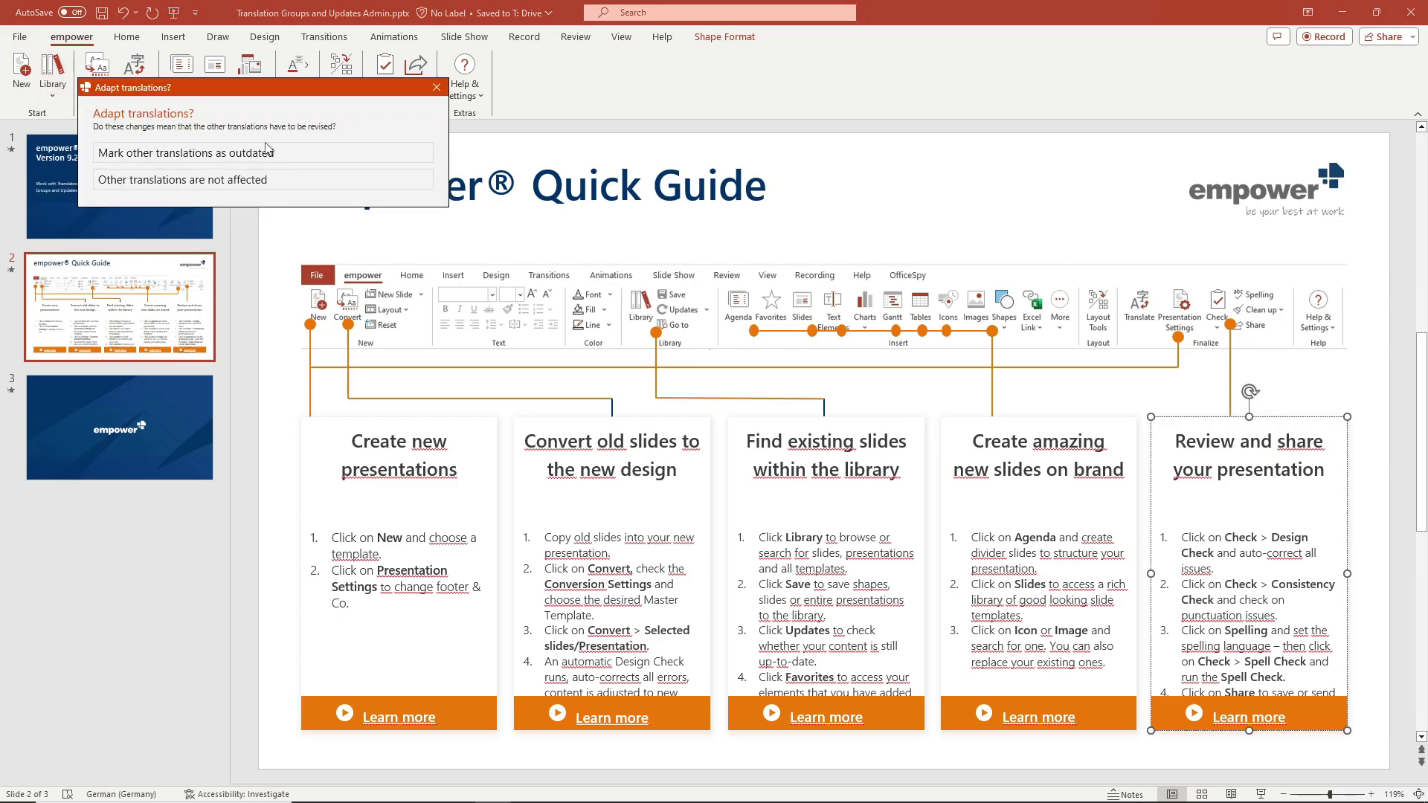
left_click(316, 161)
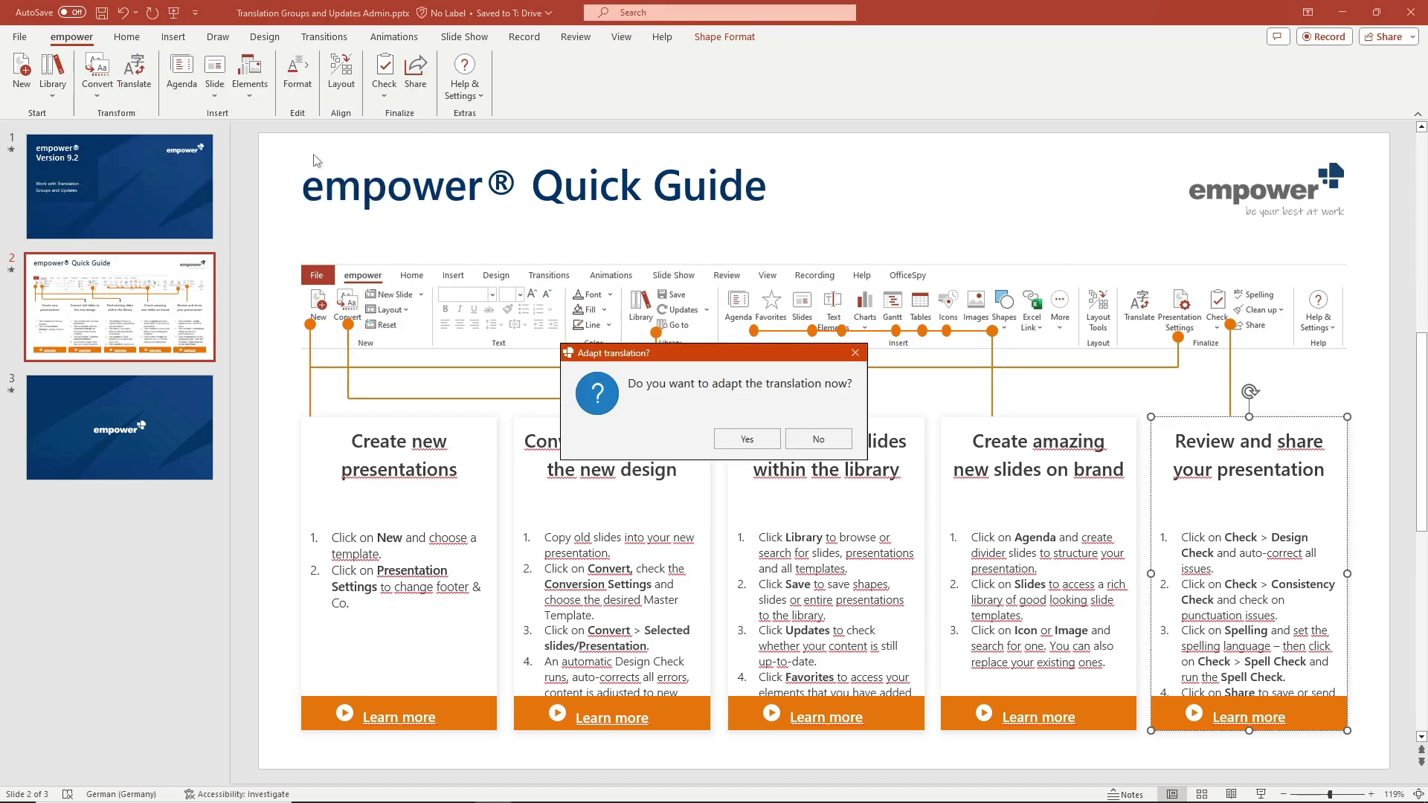
left_click(747, 439)
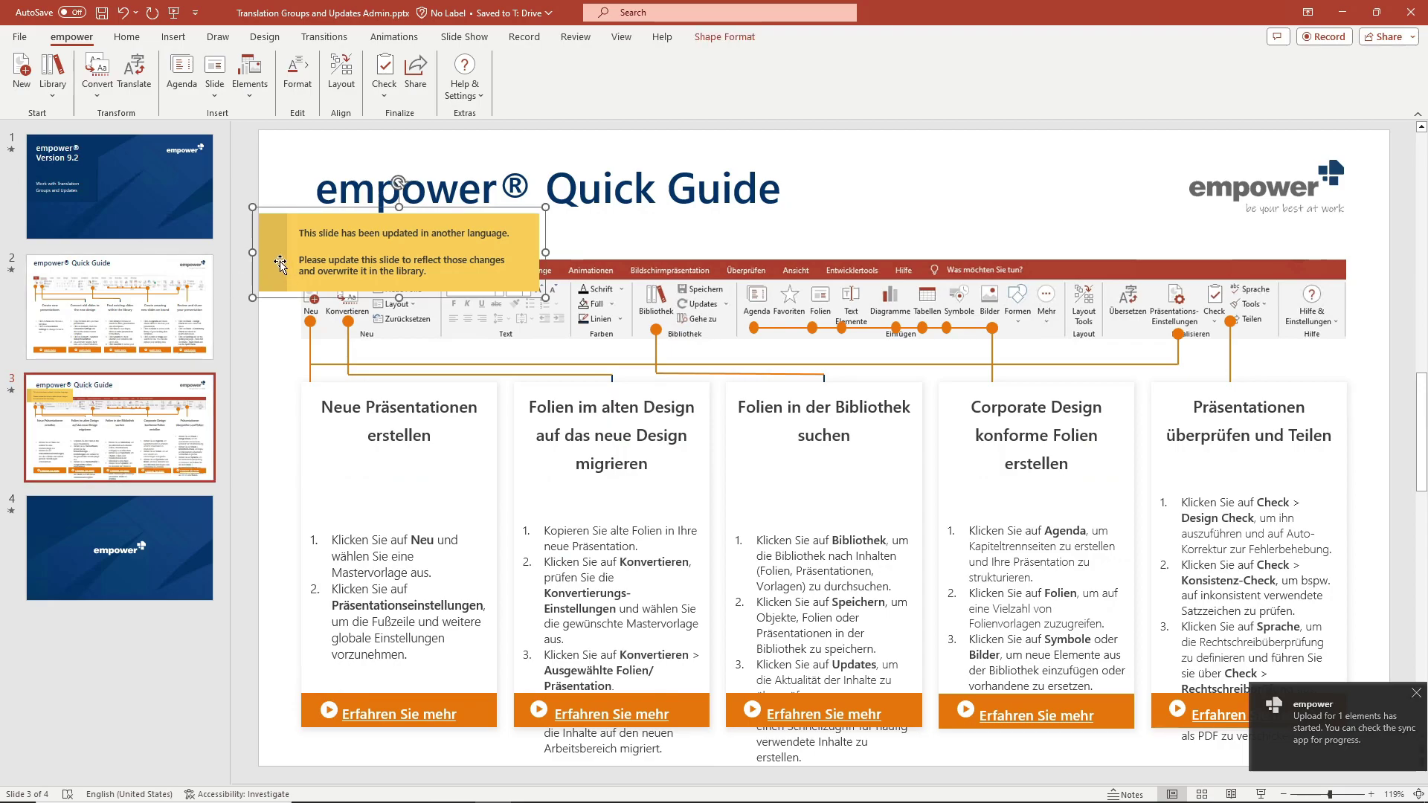
Trim the German card title to 'Präsentation', save the slide to the library, and mark it up to date
left_click(283, 266)
left_click(1305, 408)
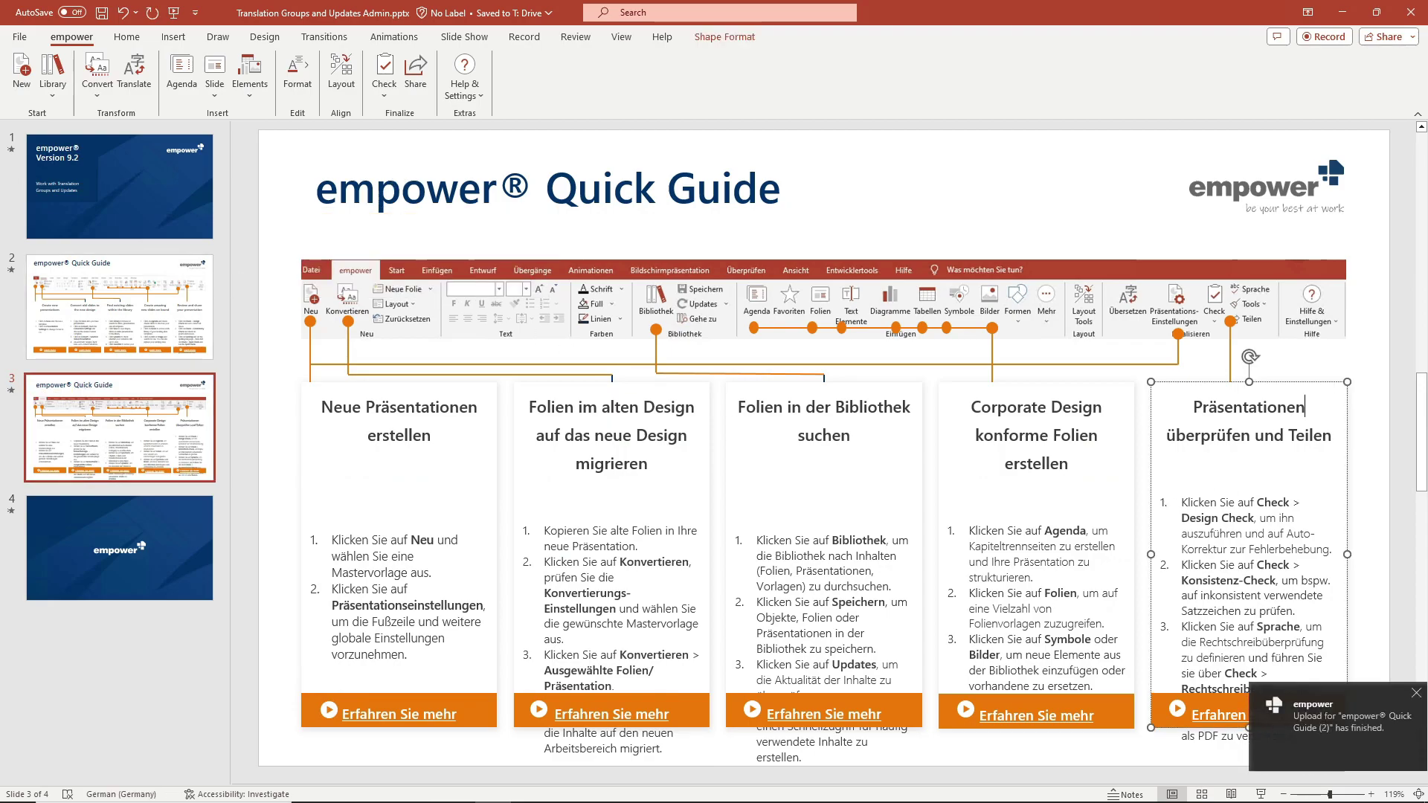
key("BackSpace")
key("BackSpace")
left_click(53, 95)
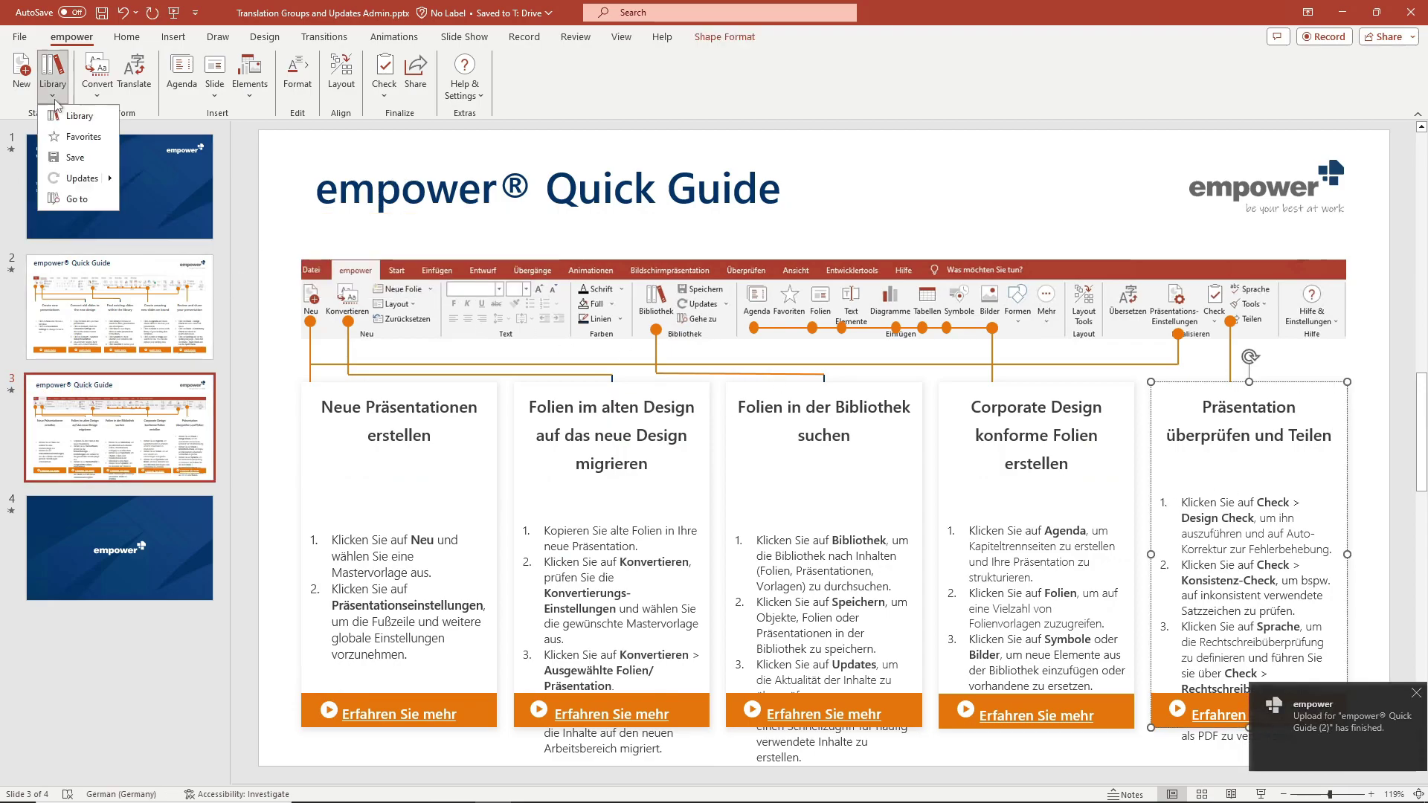
left_click(64, 163)
left_click(146, 172)
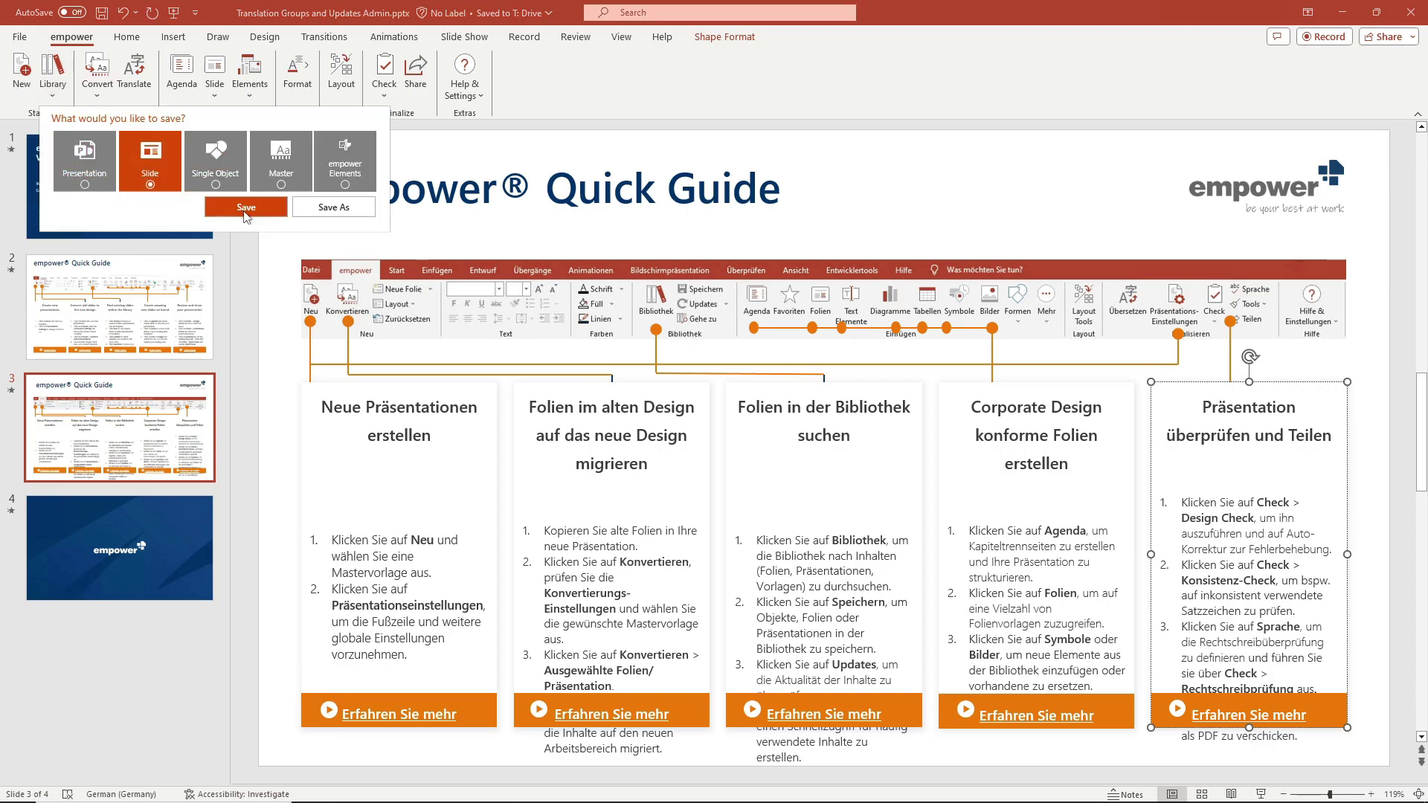
left_click(243, 211)
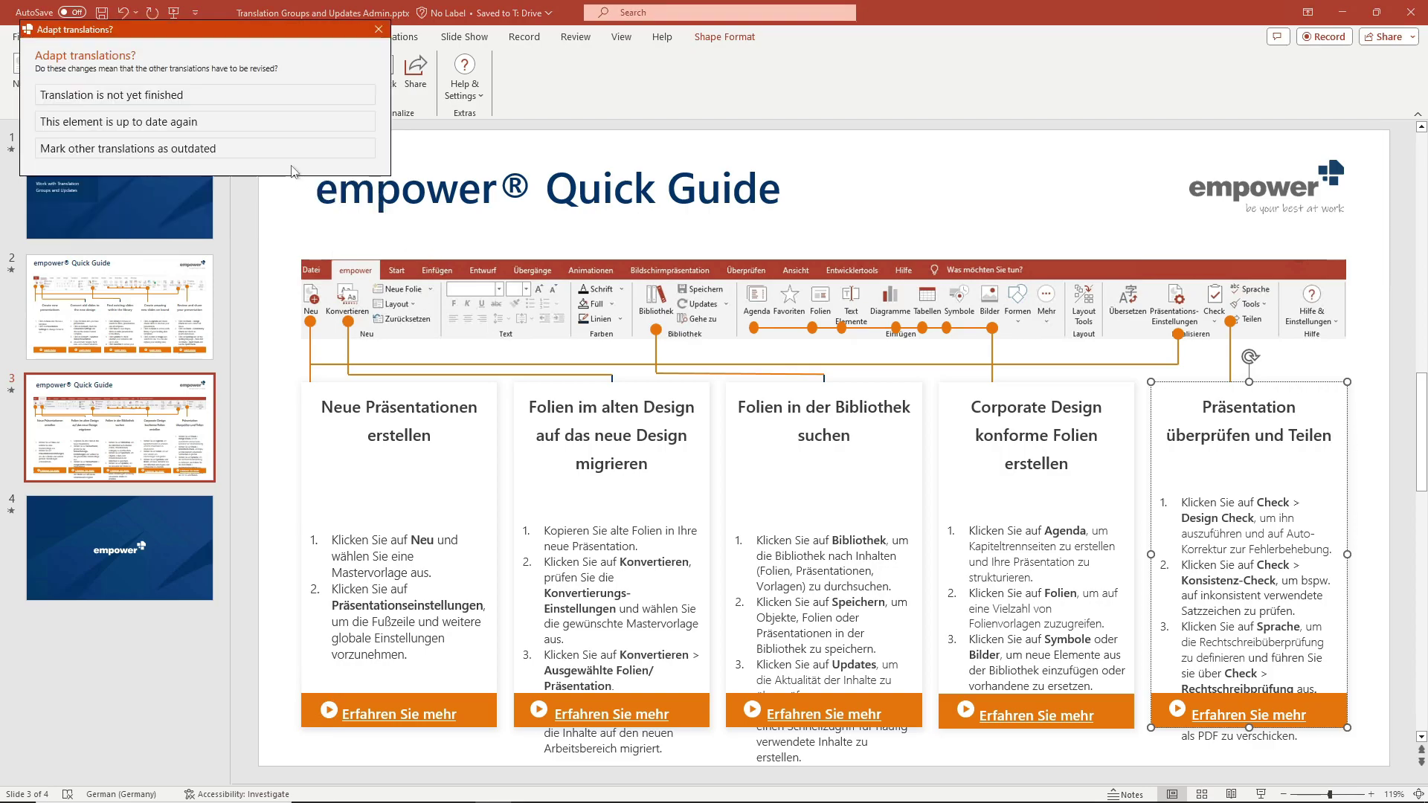
left_click(174, 123)
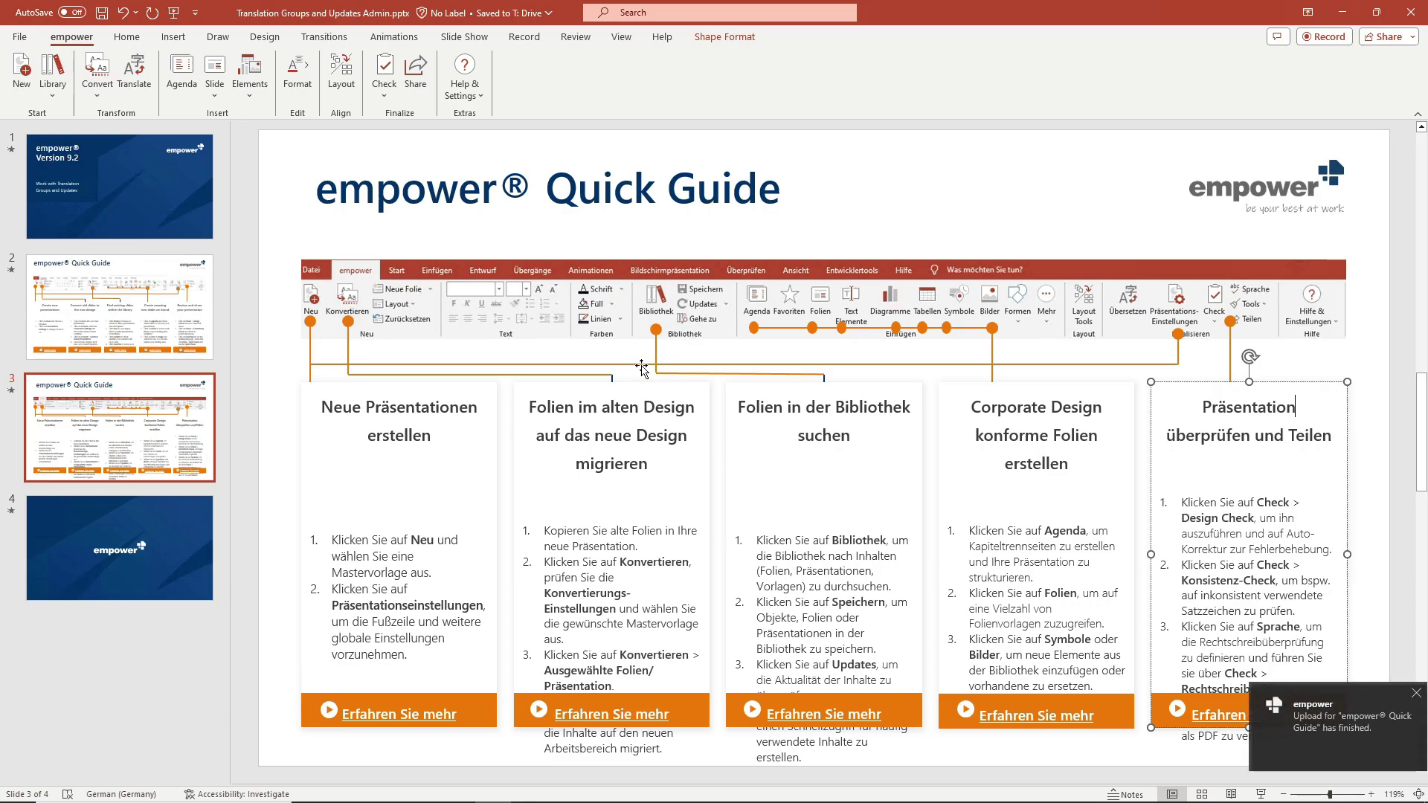
Delete the English and German Quick Guide slides from the deck
left_click(129, 344)
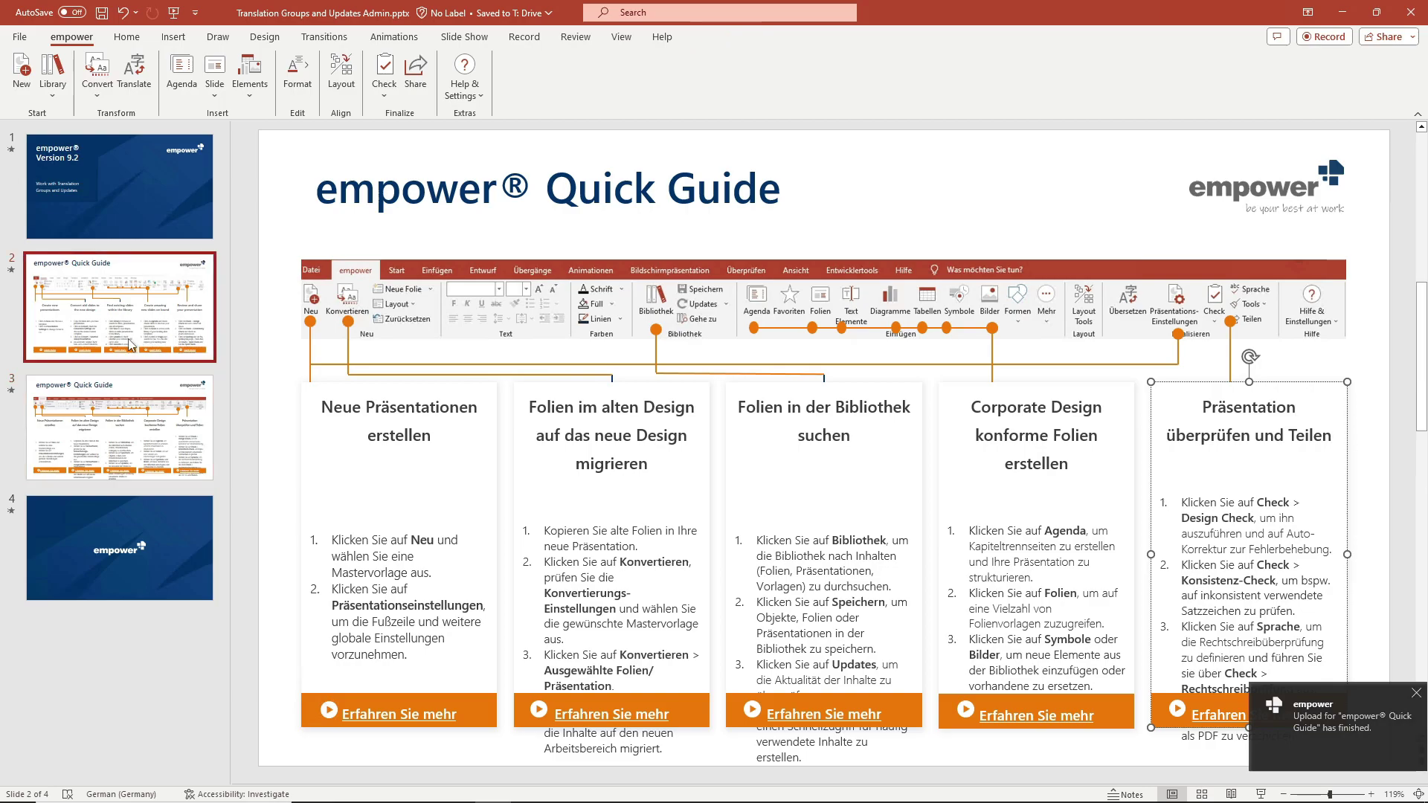
key("ctrl+z")
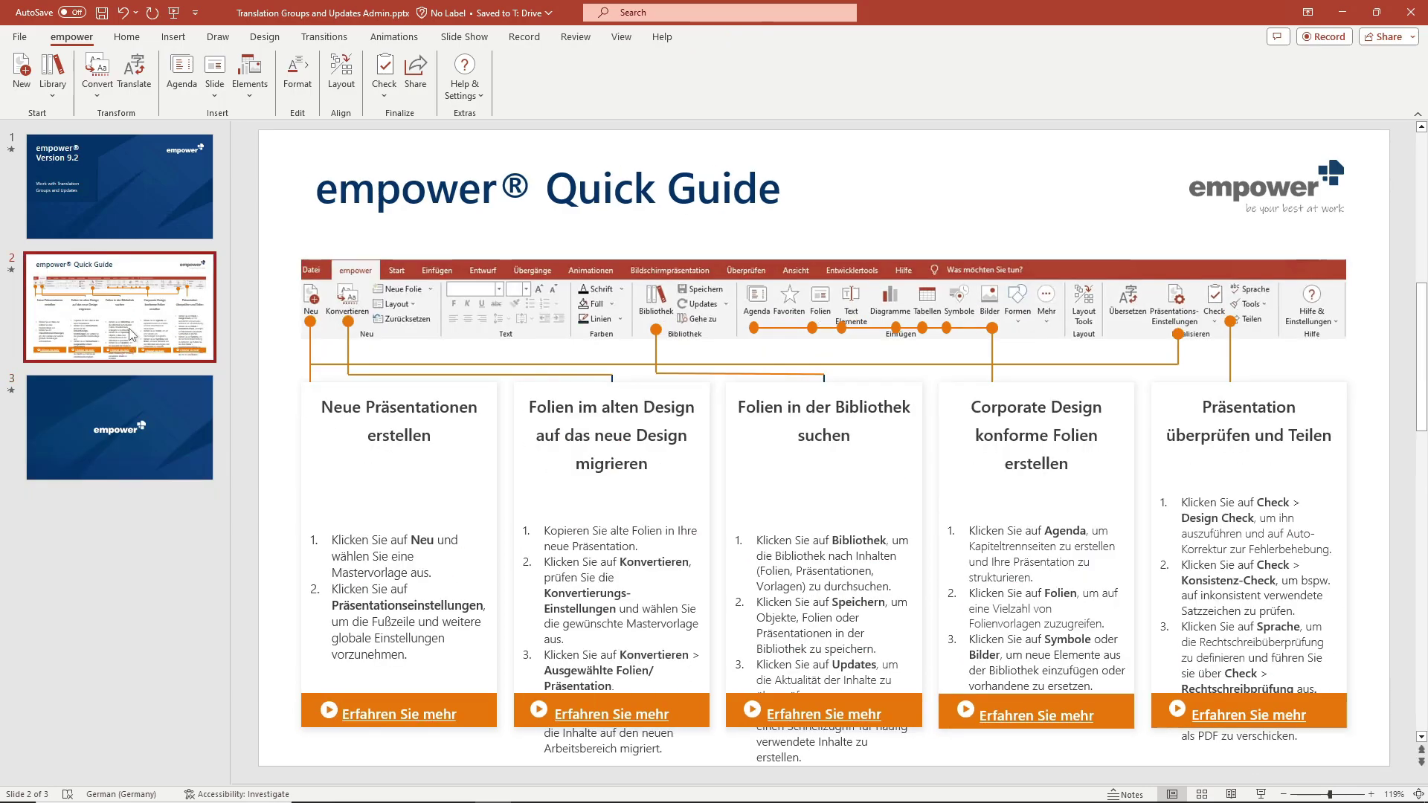
key("ctrl+z")
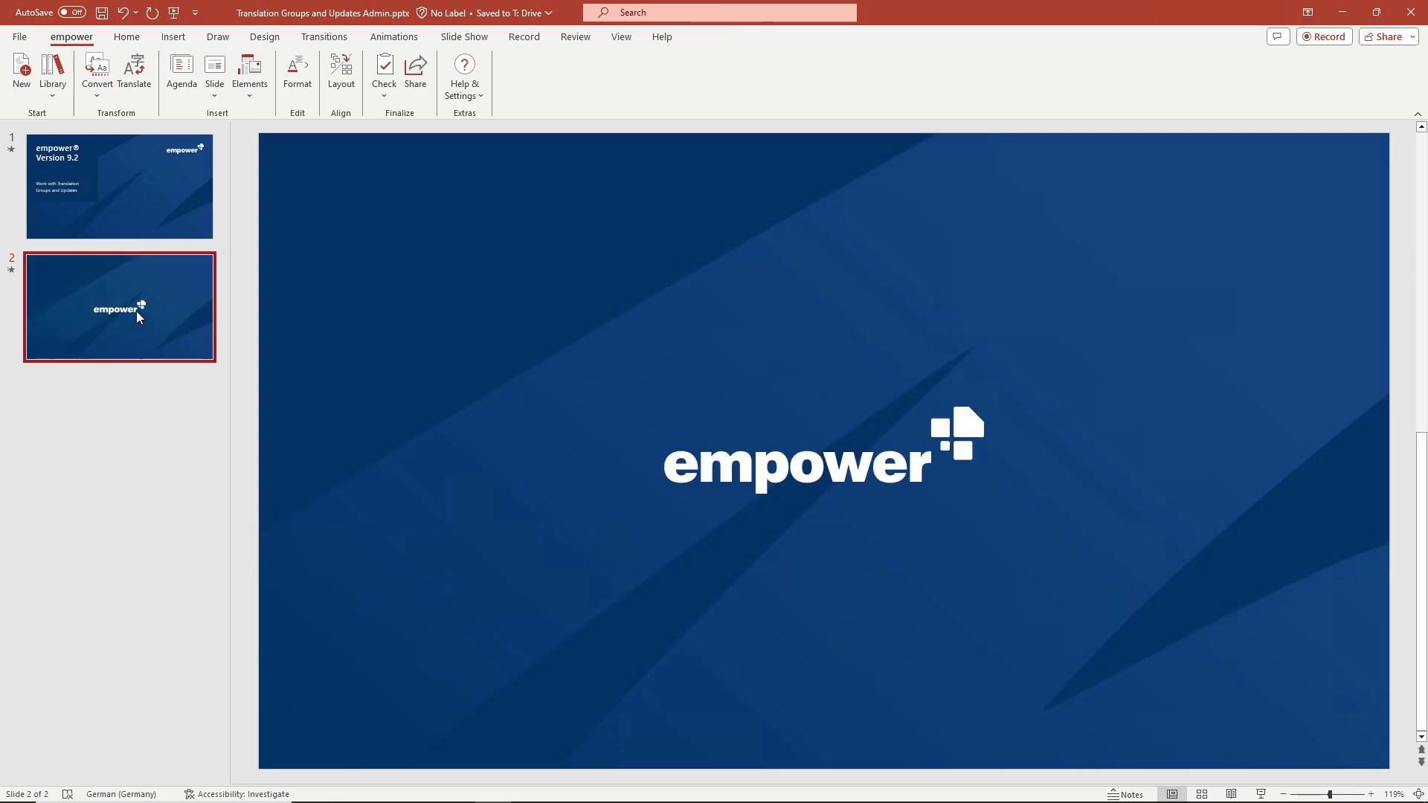
Insert Quick Guide (2) from My Content > Tutorial Example after the title slide
left_click(84, 202)
left_click(53, 69)
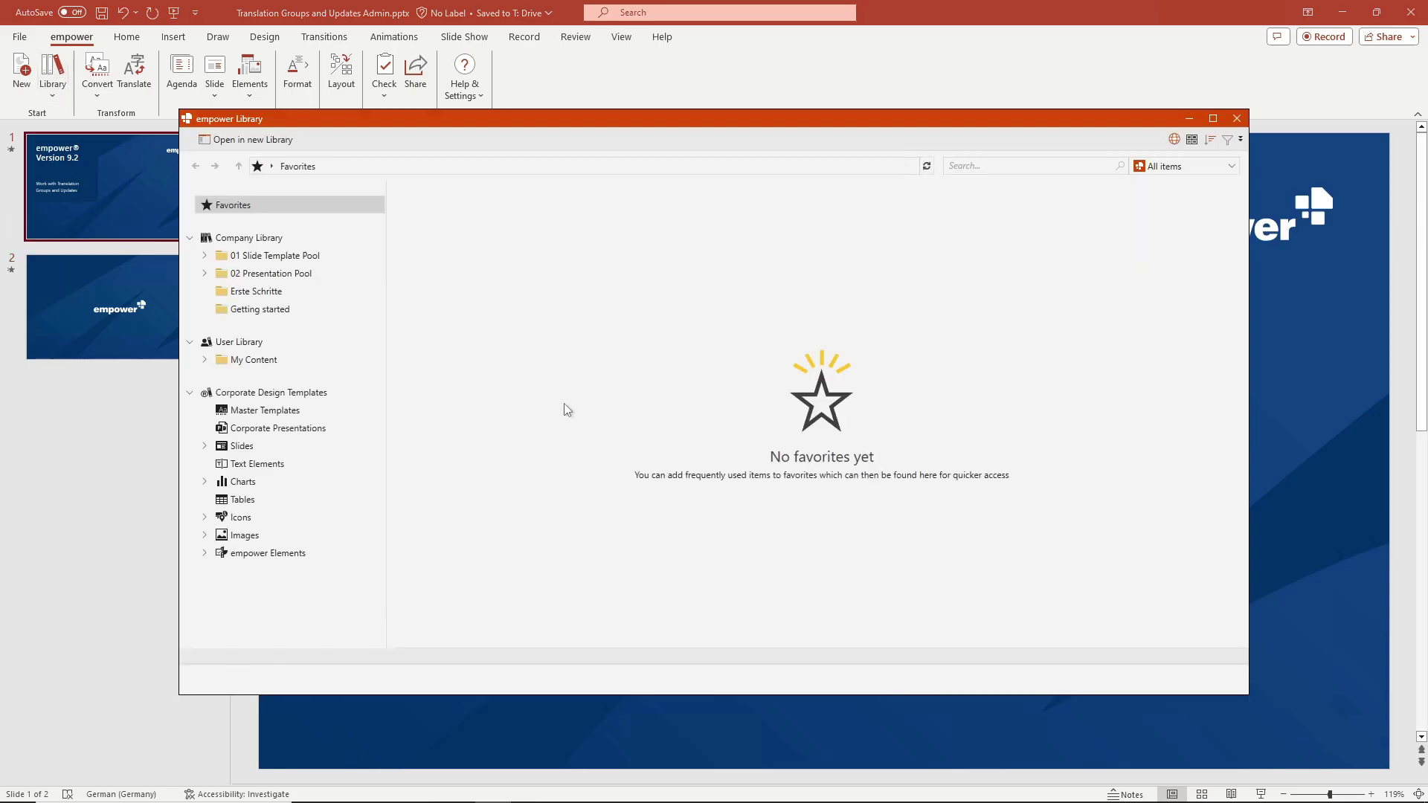
left_click(286, 360)
double_click(547, 223)
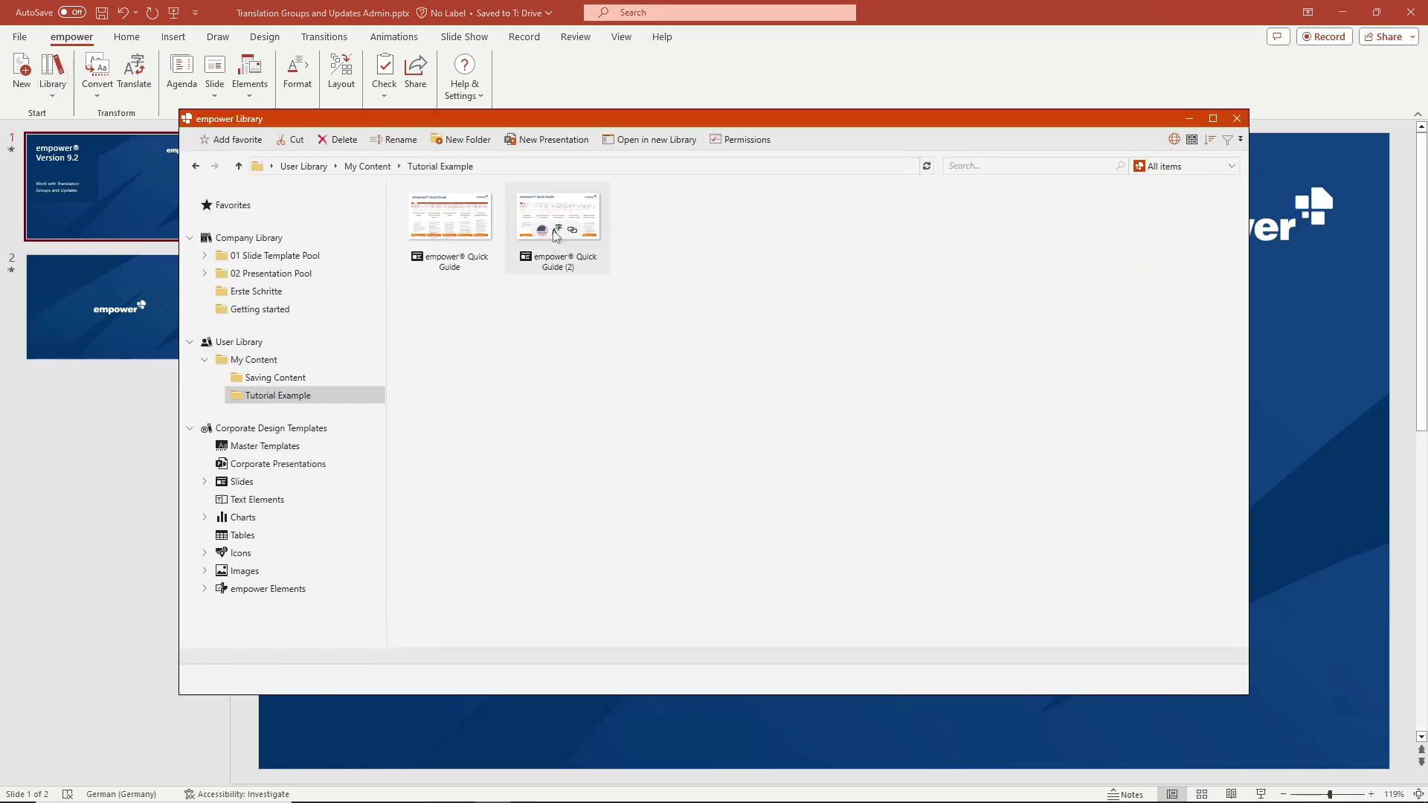
double_click(567, 257)
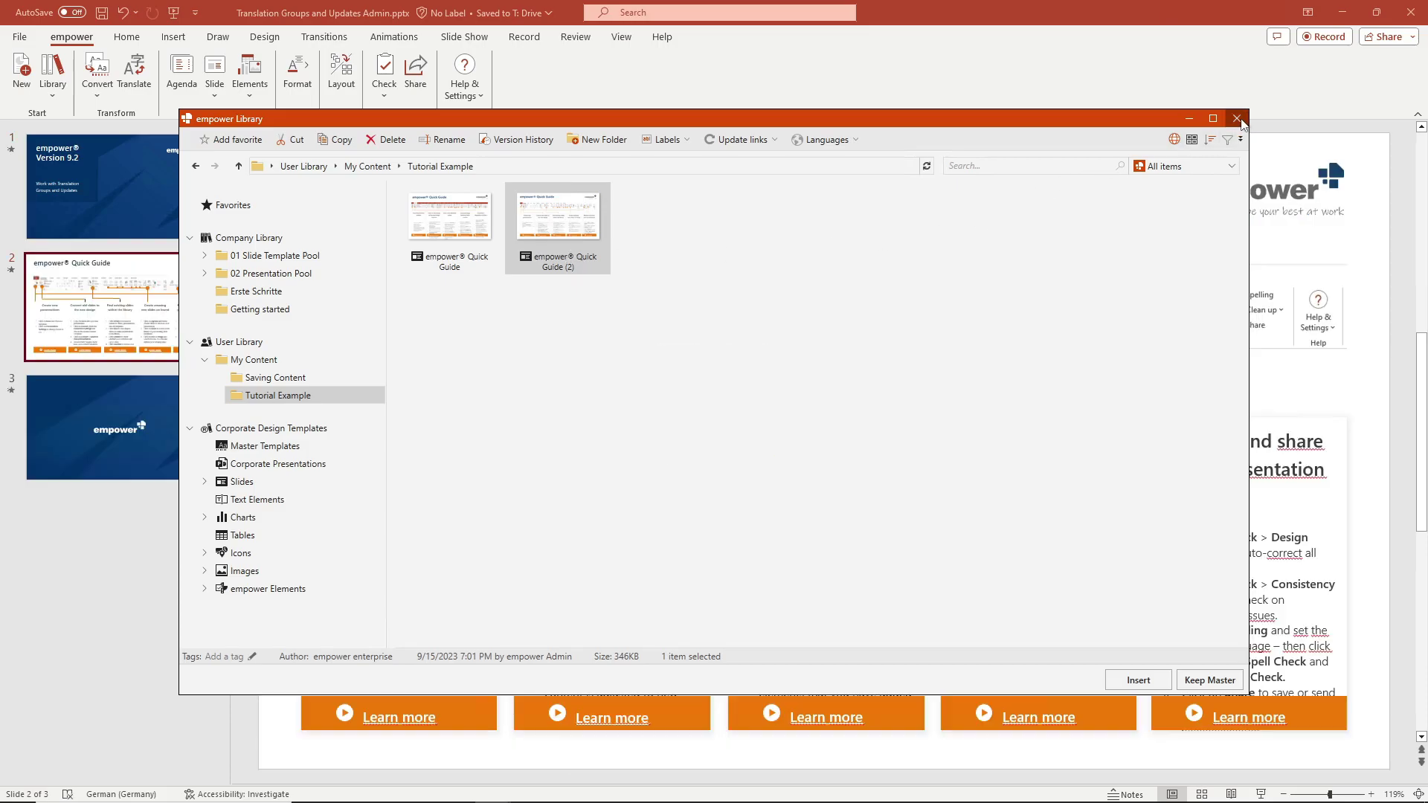
left_click(1238, 120)
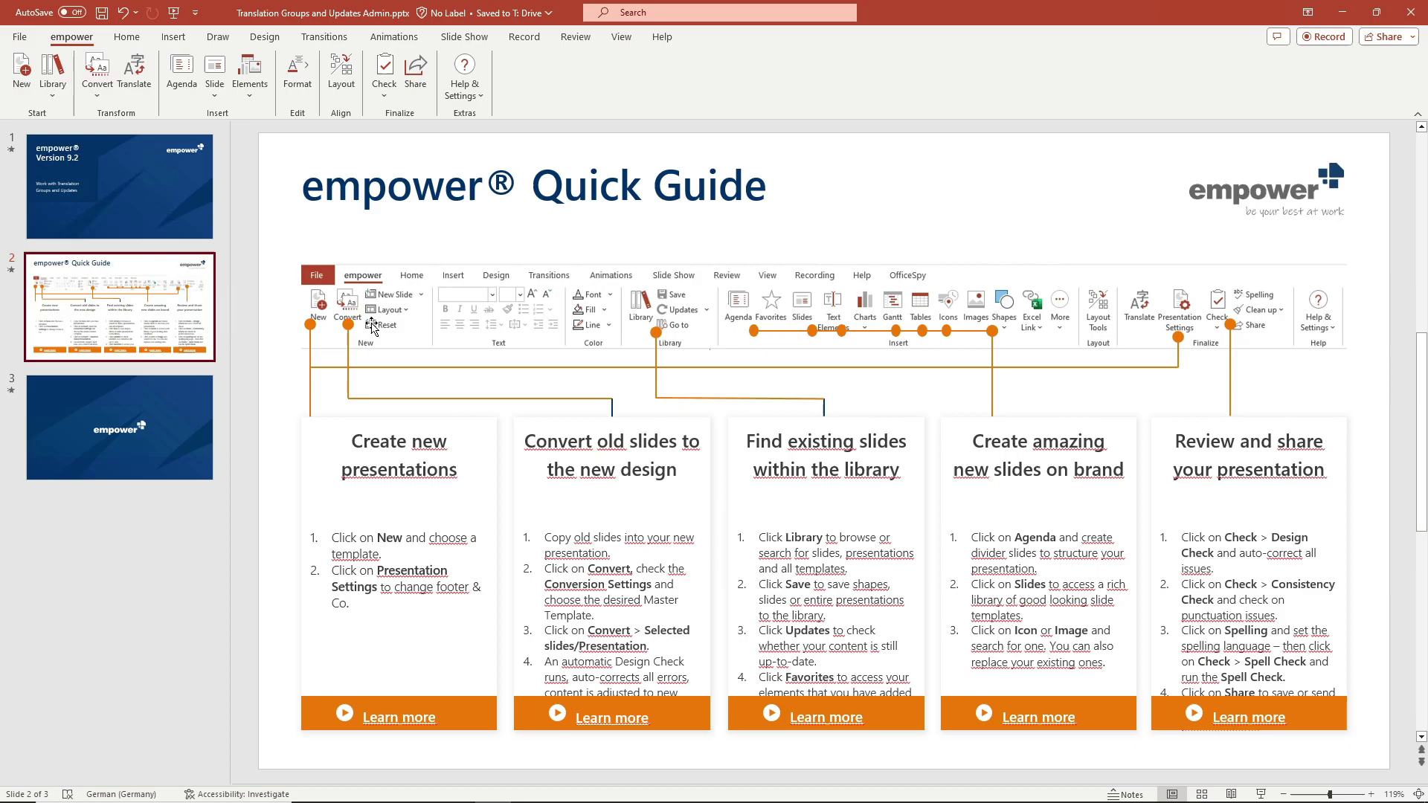
Retitle the last card 'Review and share your presentations' and save it, marking translations outdated without adapting
left_click(1325, 470)
type("s")
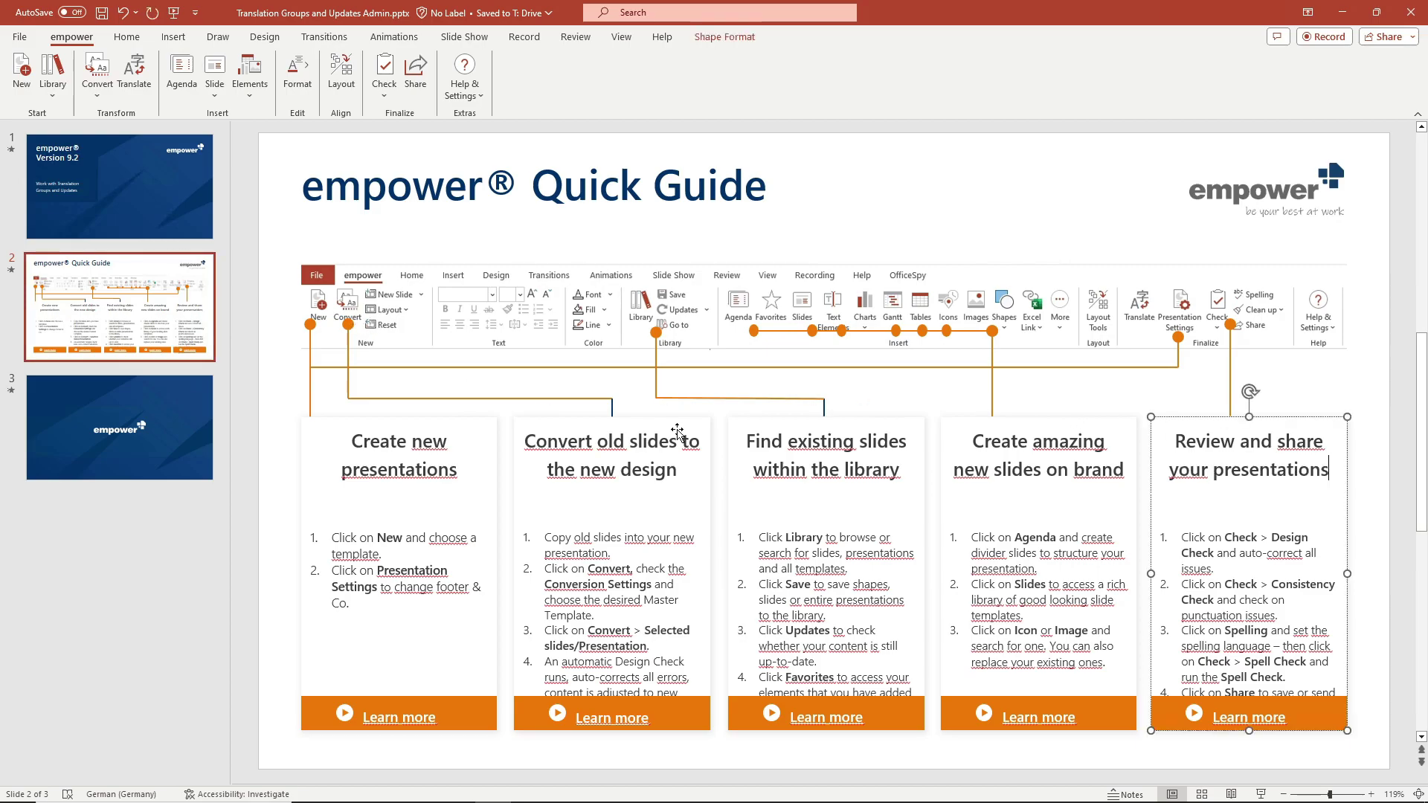
left_click(53, 74)
left_click(70, 158)
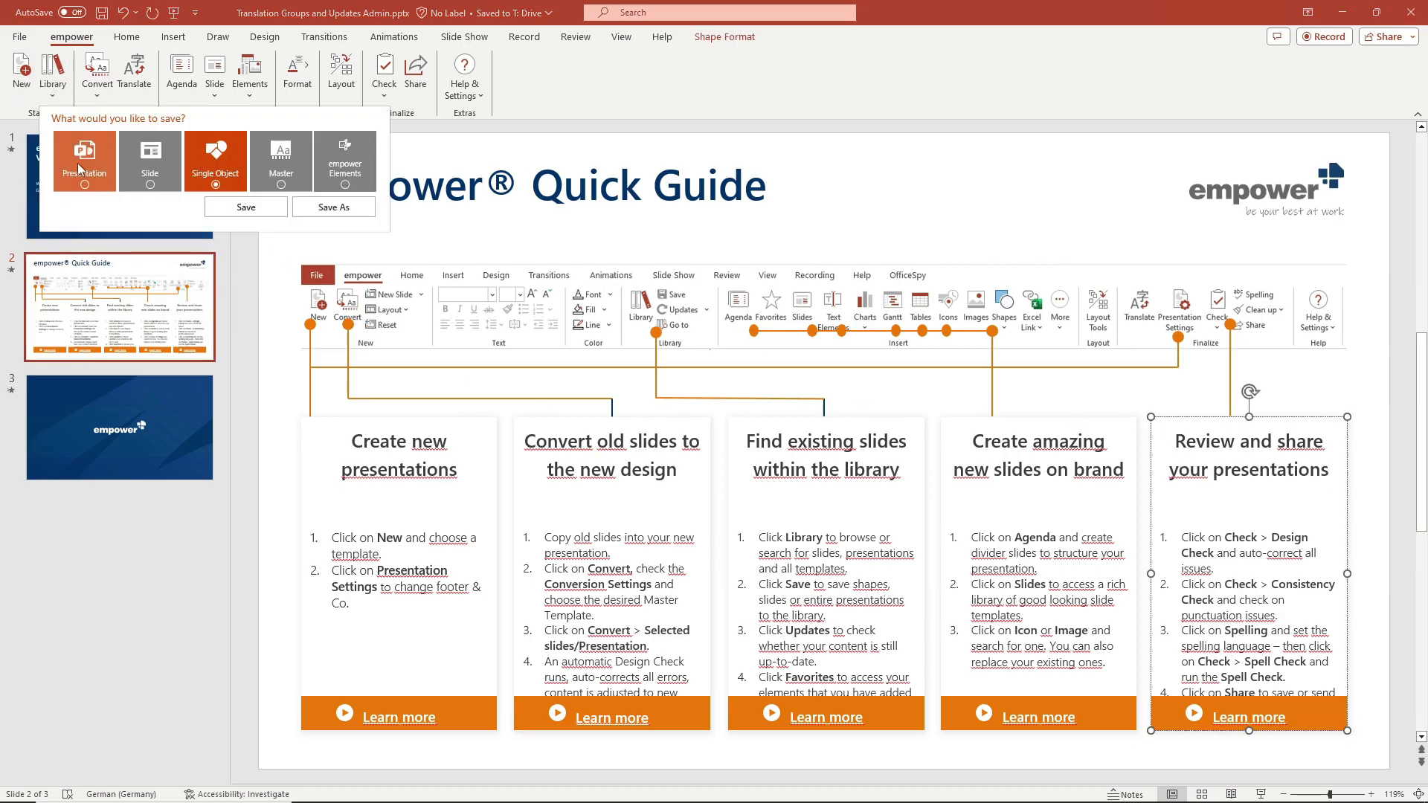
left_click(243, 215)
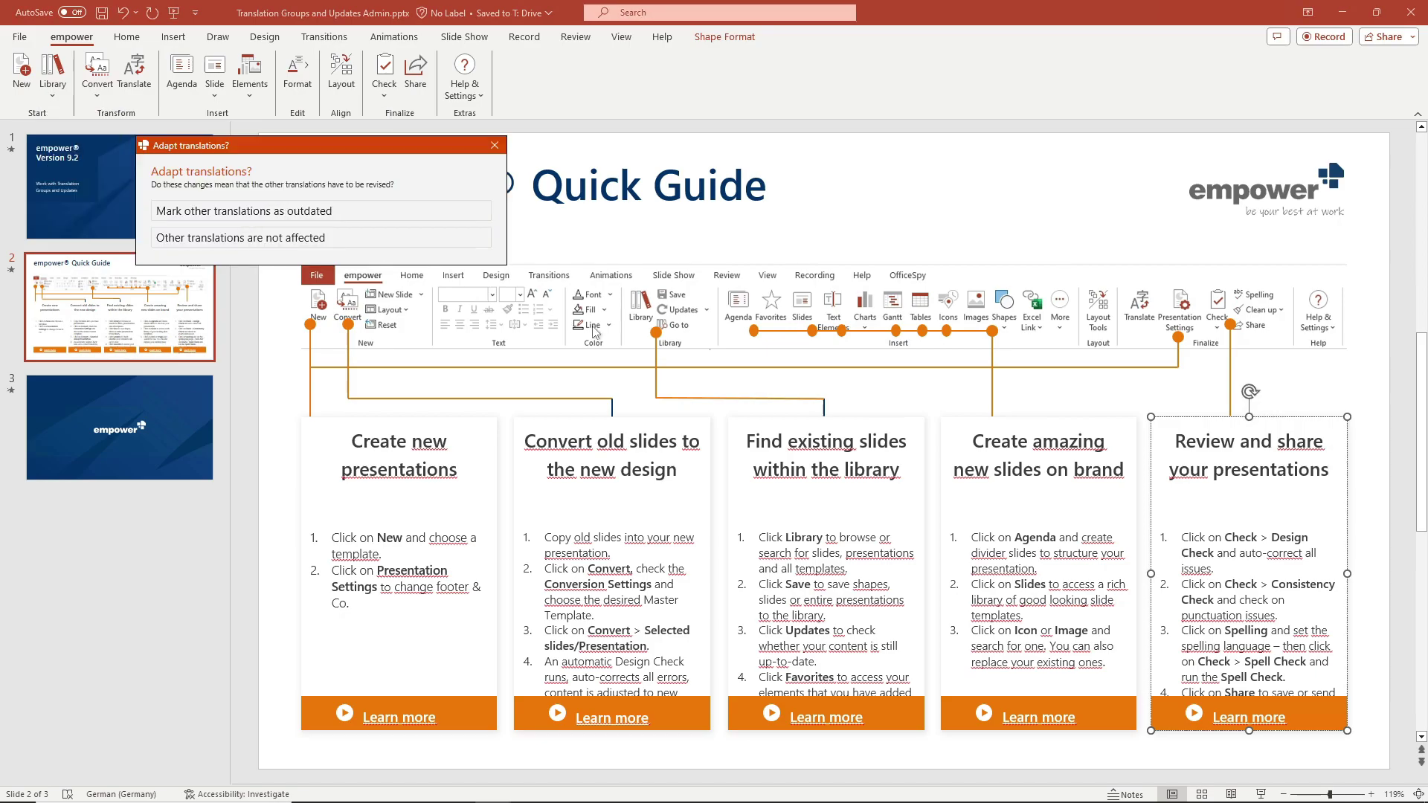
left_click(360, 215)
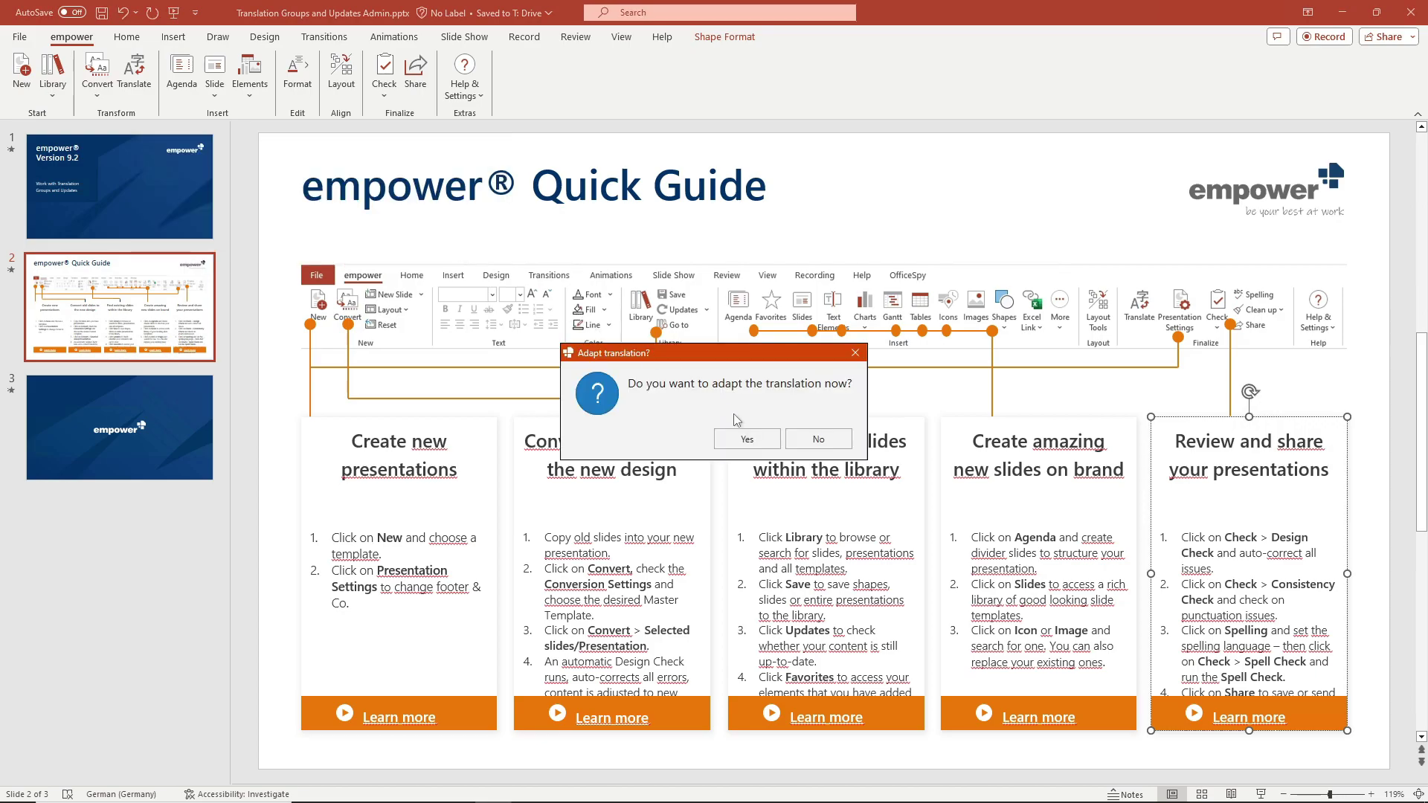
left_click(839, 429)
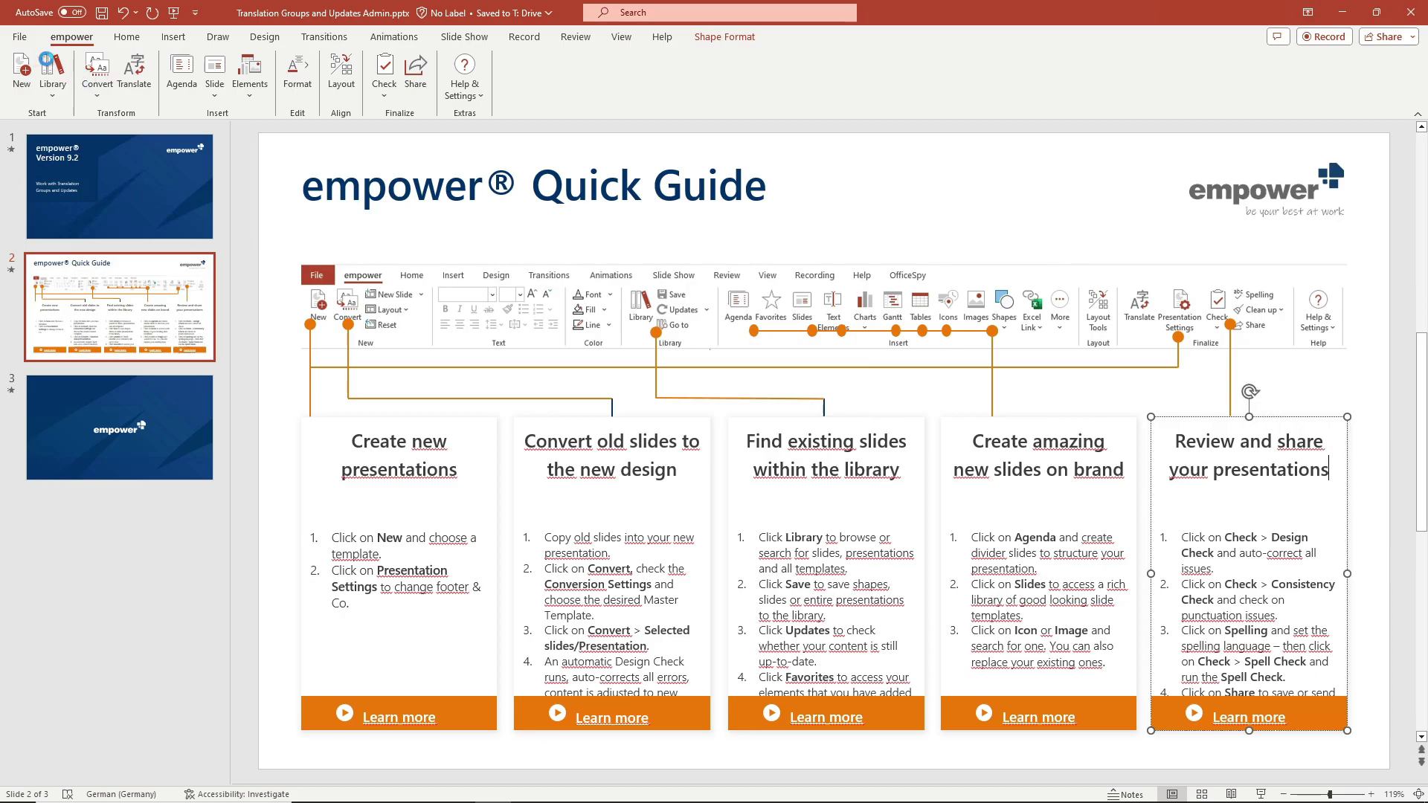
Browse the library to My Content > Tutorial Example to check its contents, then close it
left_click(50, 67)
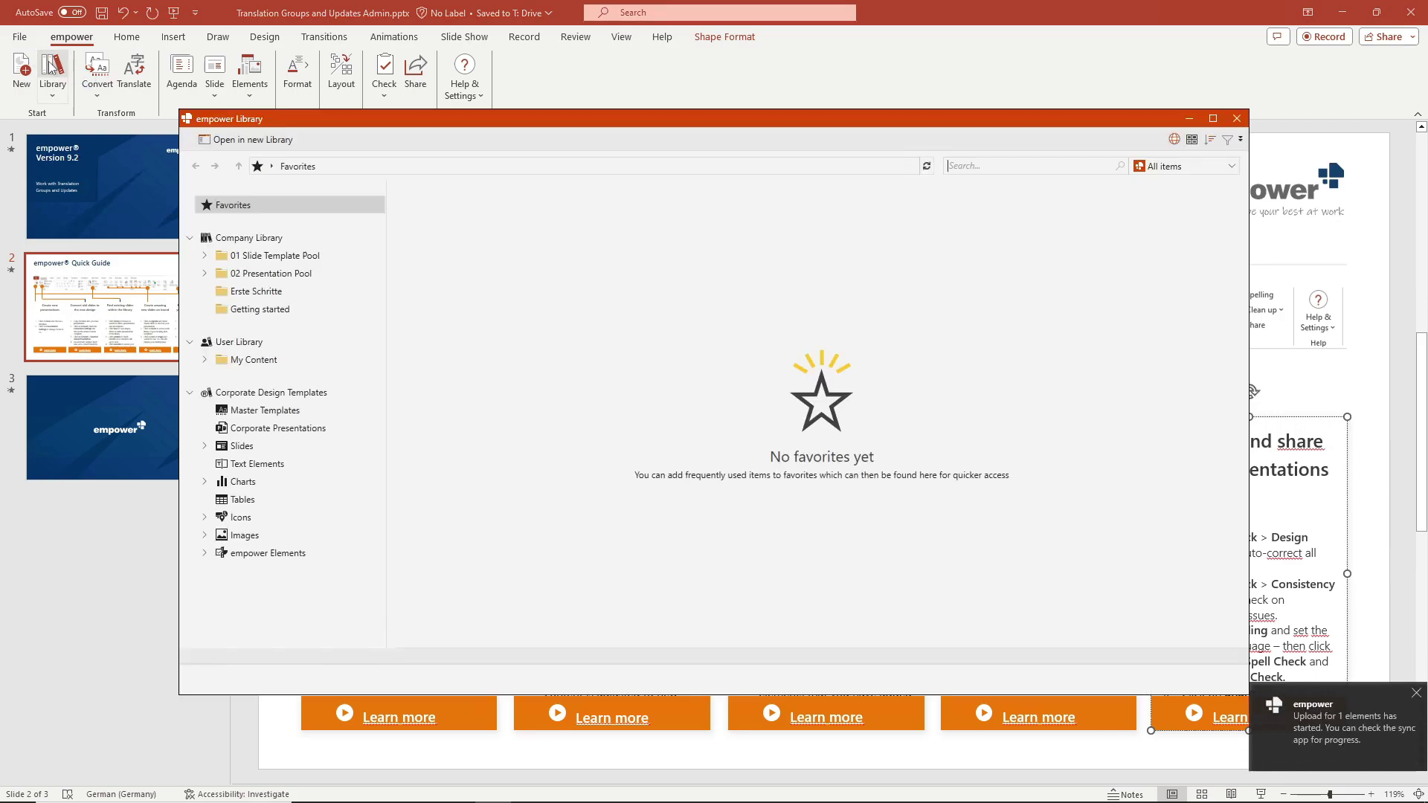
left_click(253, 360)
double_click(567, 233)
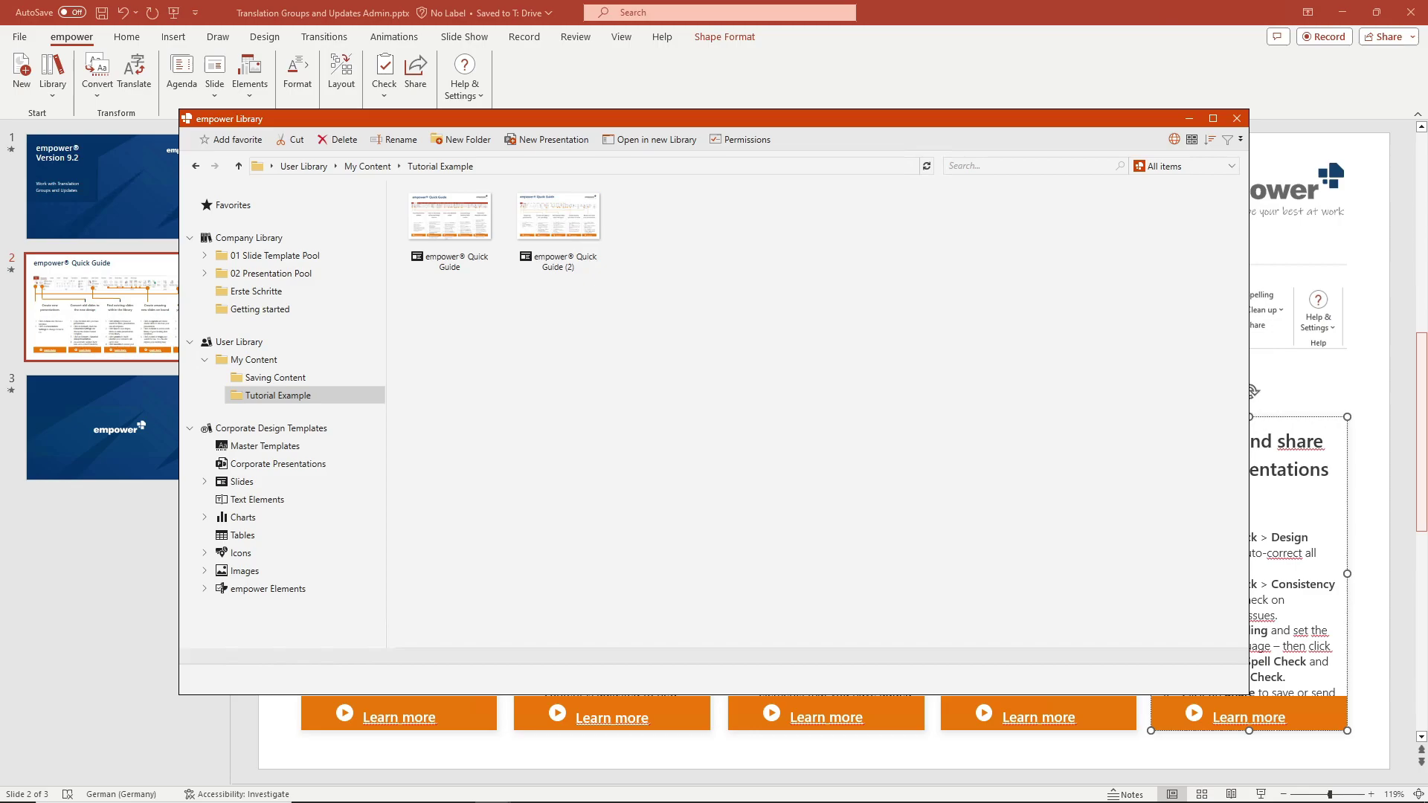
left_click(1237, 118)
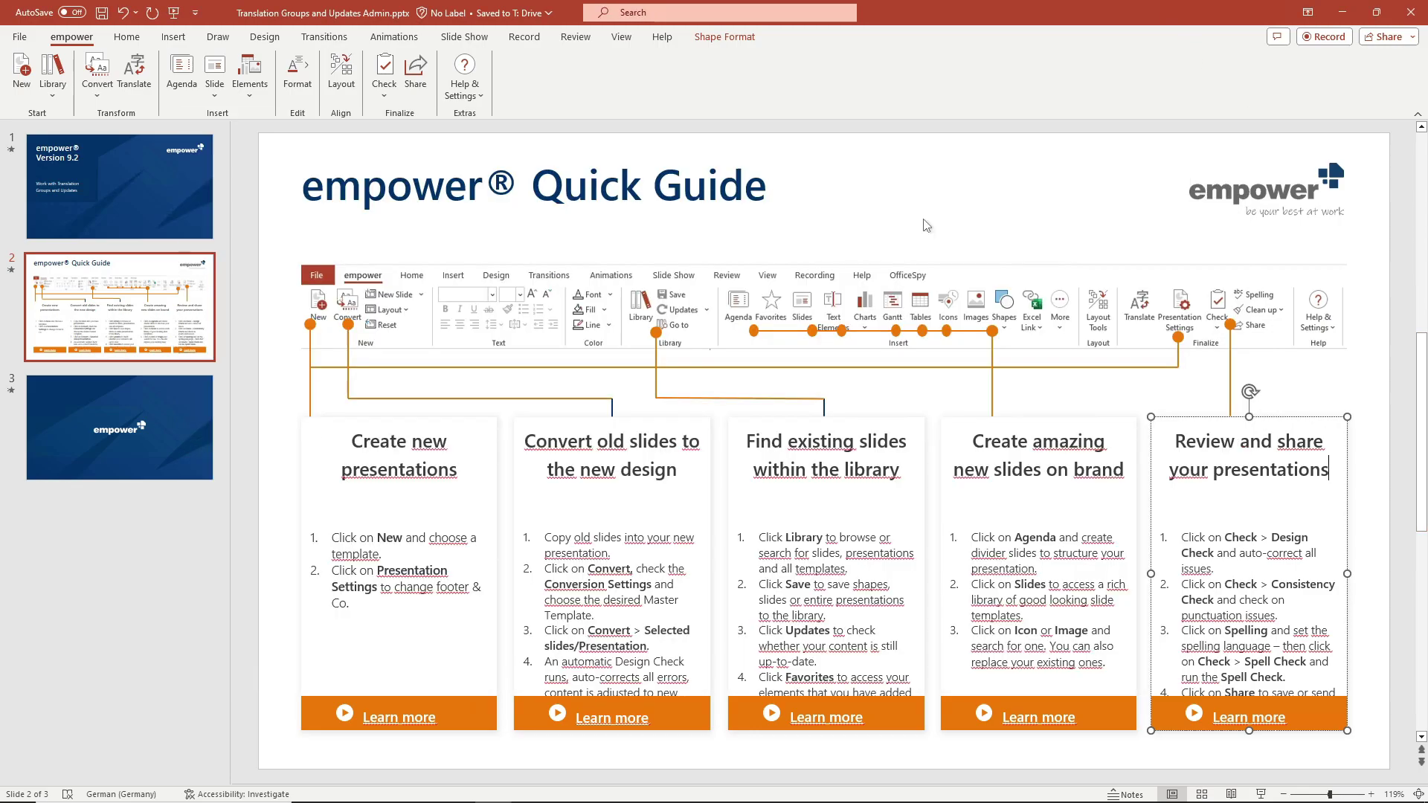
Delete the Quick Guide slide and return to the title slide
left_click(149, 342)
key("Delete")
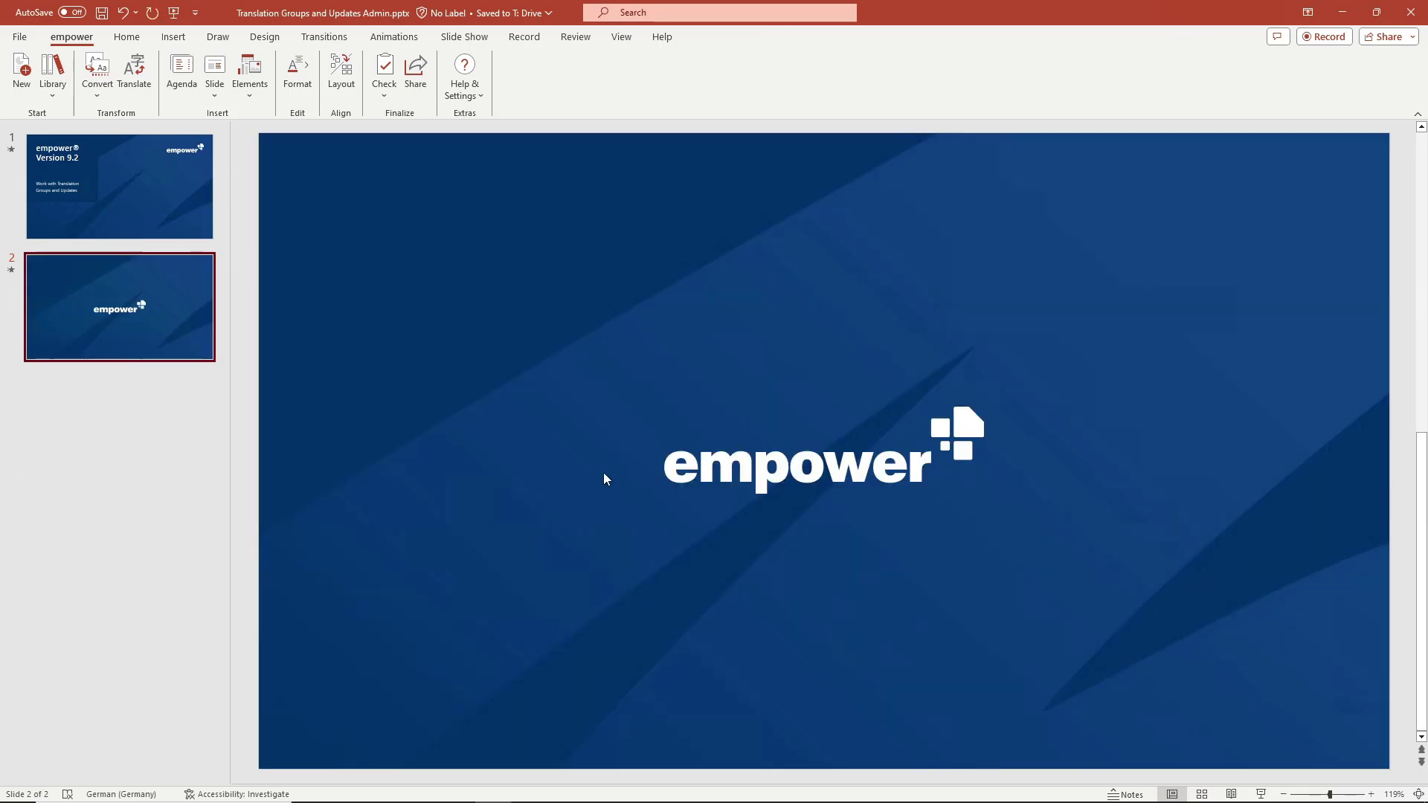
left_click(143, 205)
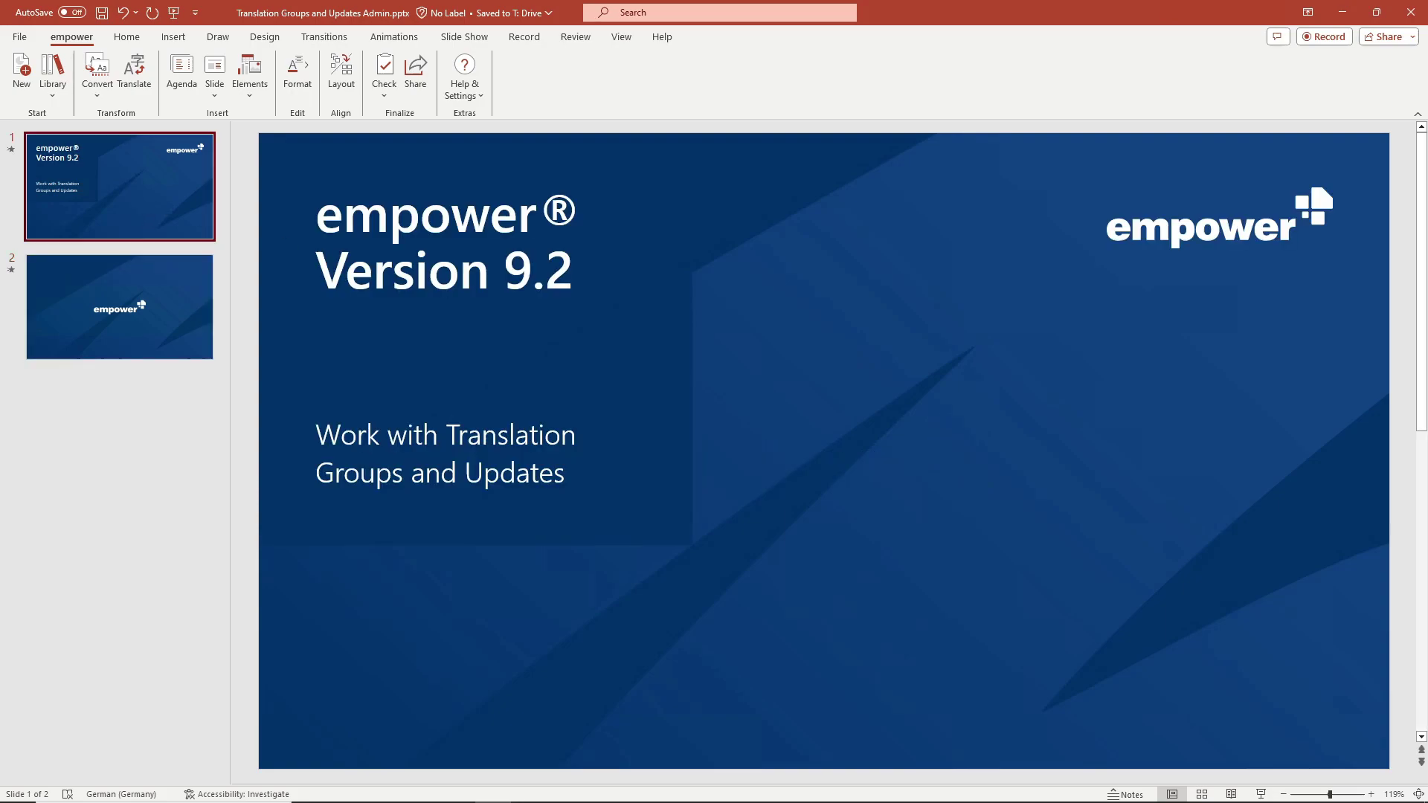